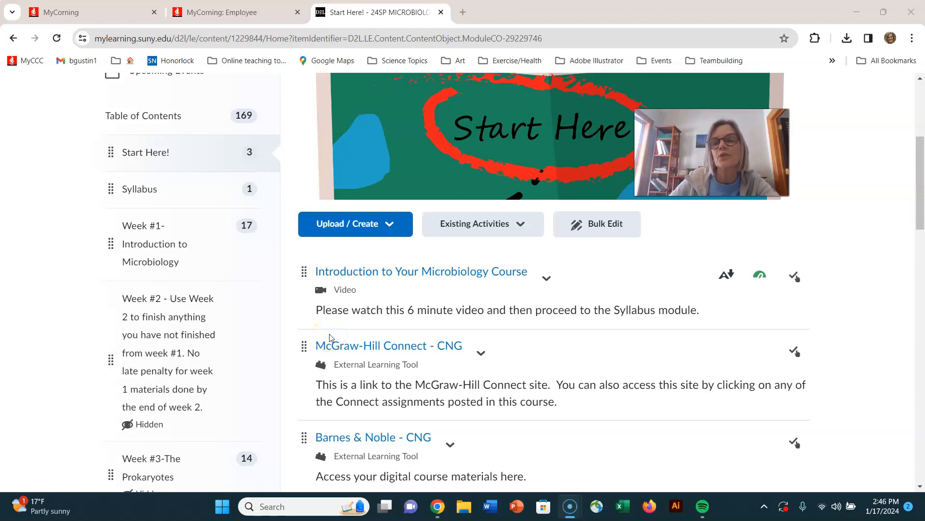
# - Reach the Microbiology Syllabus document through the course's Syllabus module
pyautogui.click(139, 189)
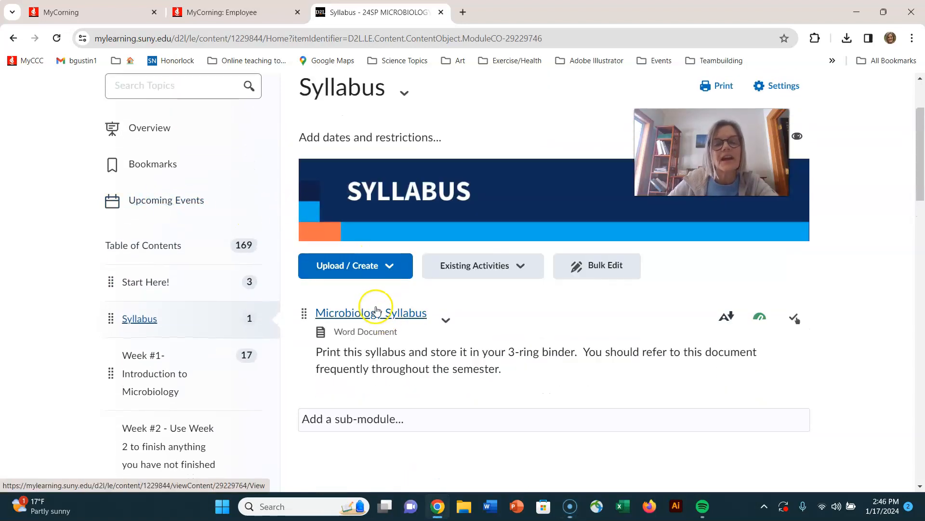
pyautogui.scroll(-1, 345, 311)
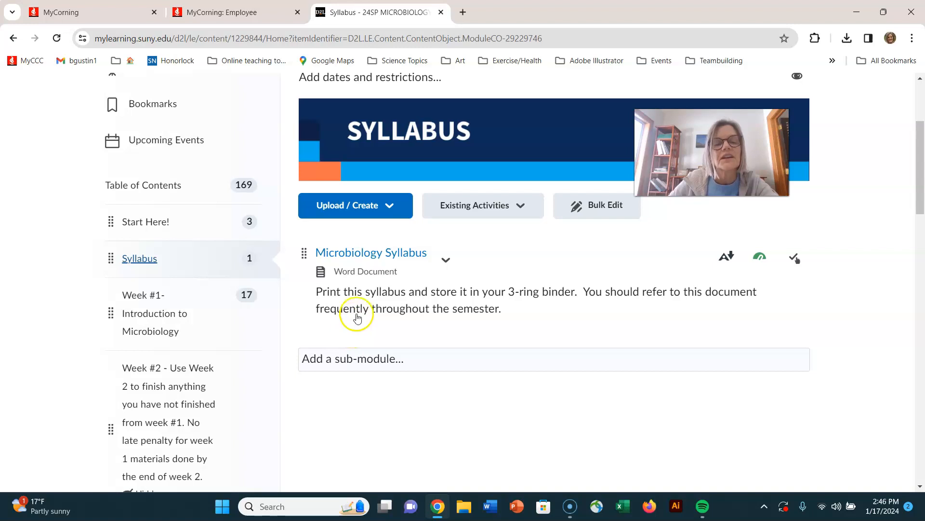
pyautogui.click(373, 252)
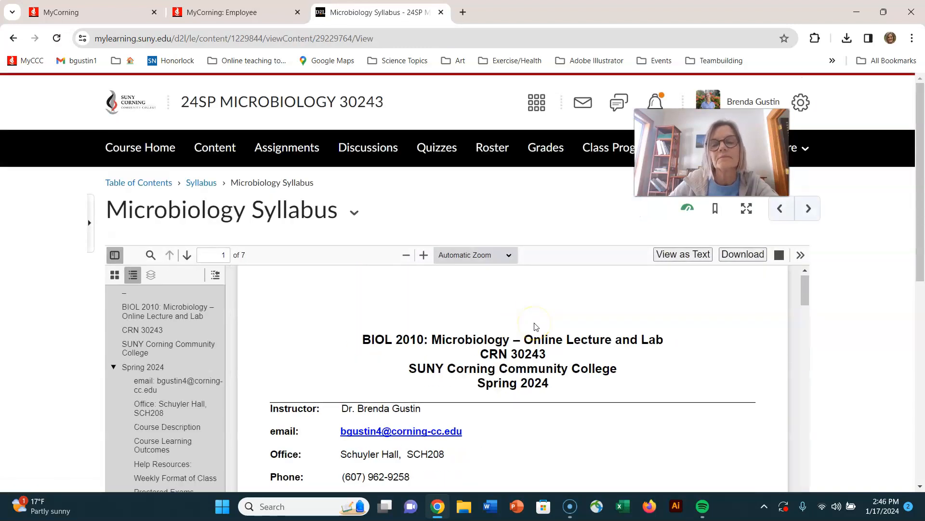
pyautogui.scroll(-3, 536, 327)
pyautogui.scroll(3, 536, 304)
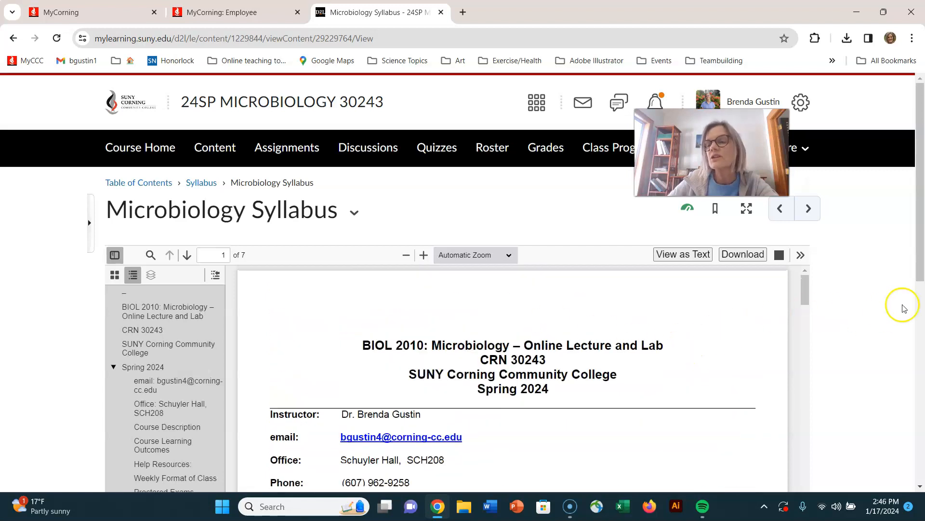
pyautogui.moveTo(919, 271); pyautogui.dragTo(918, 289)
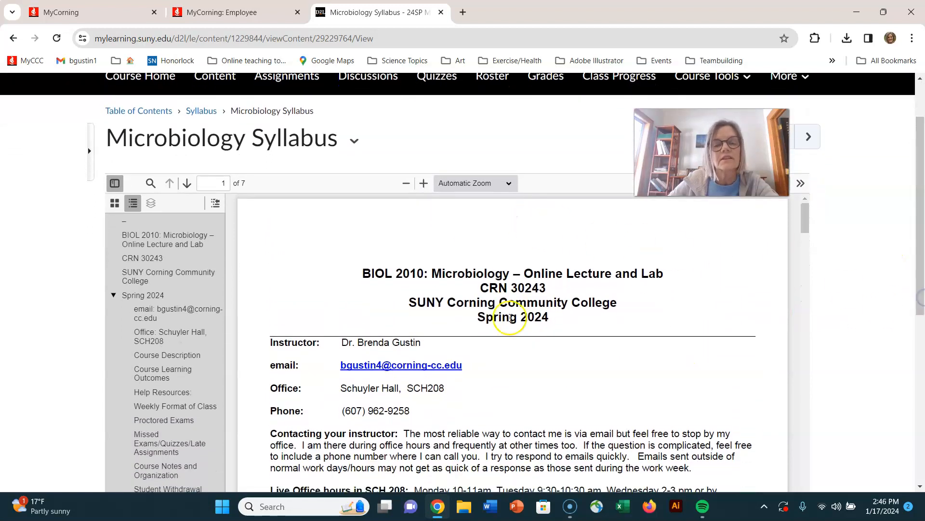
pyautogui.moveTo(808, 216); pyautogui.dragTo(813, 210)
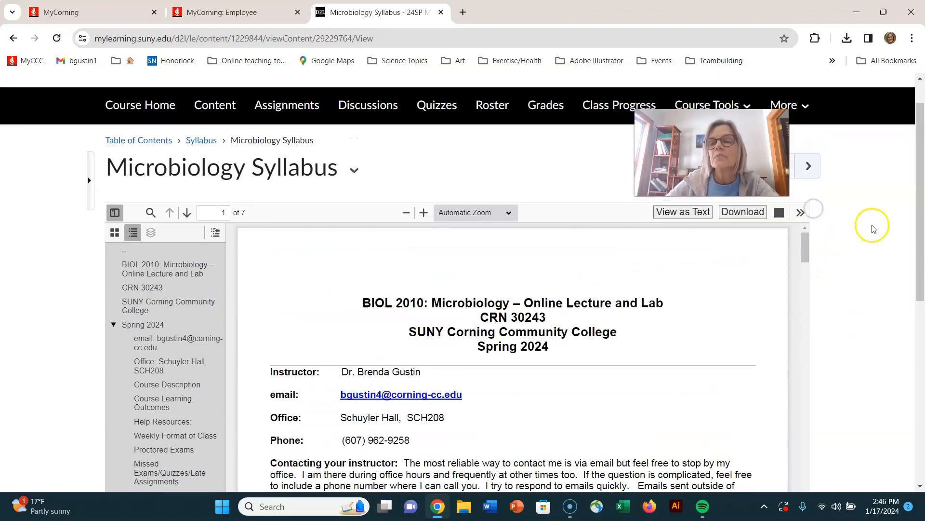
pyautogui.scroll(3, 814, 210)
# - Download the syllabus as a .docx and allow editing of it in Word
pyautogui.click(742, 254)
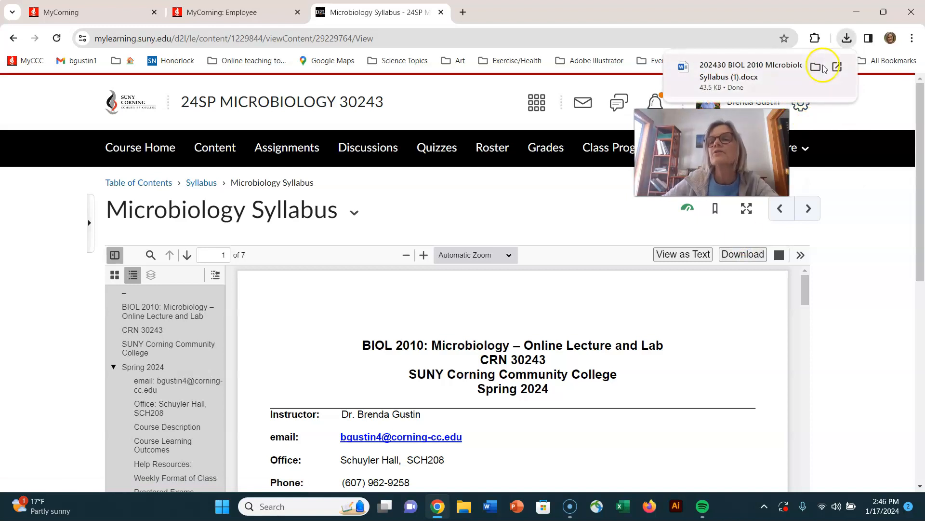
pyautogui.click(846, 38)
pyautogui.click(846, 39)
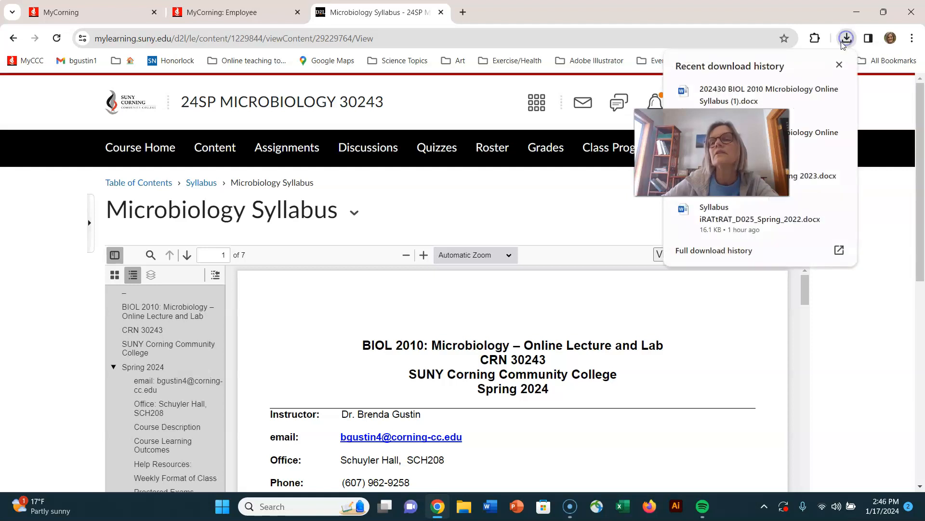
pyautogui.click(743, 93)
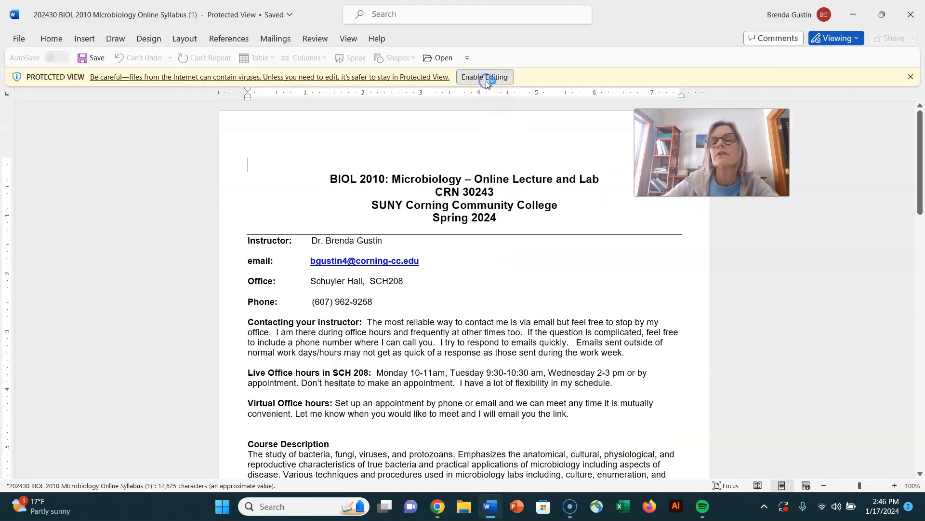
pyautogui.click(485, 77)
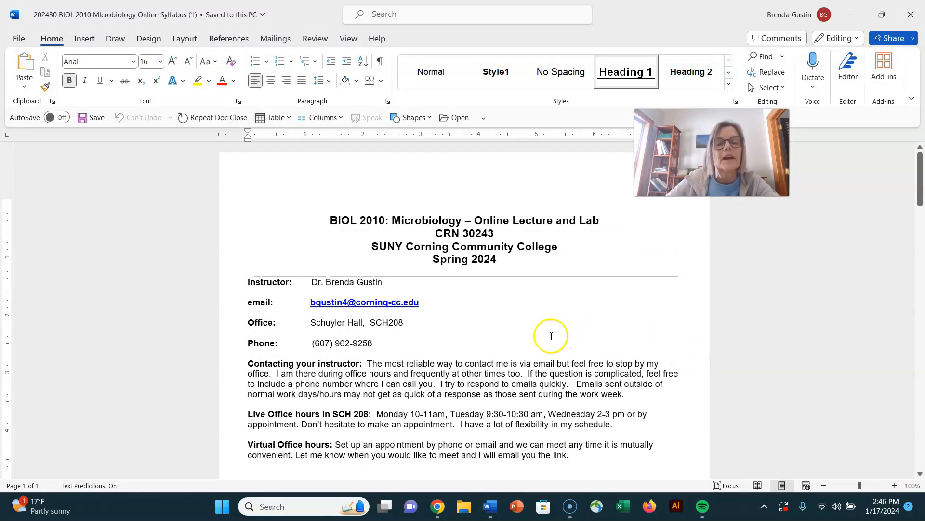
pyautogui.scroll(-1, 473, 299)
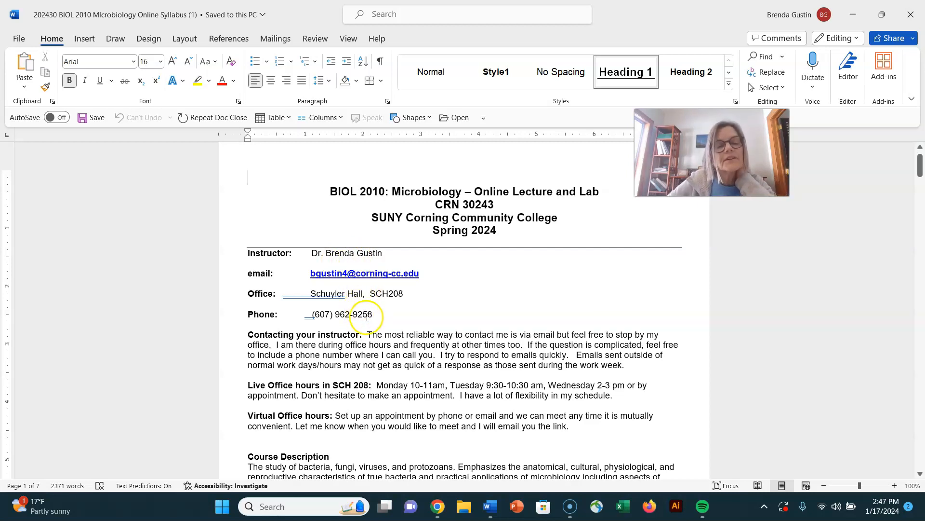
pyautogui.scroll(-2, 366, 318)
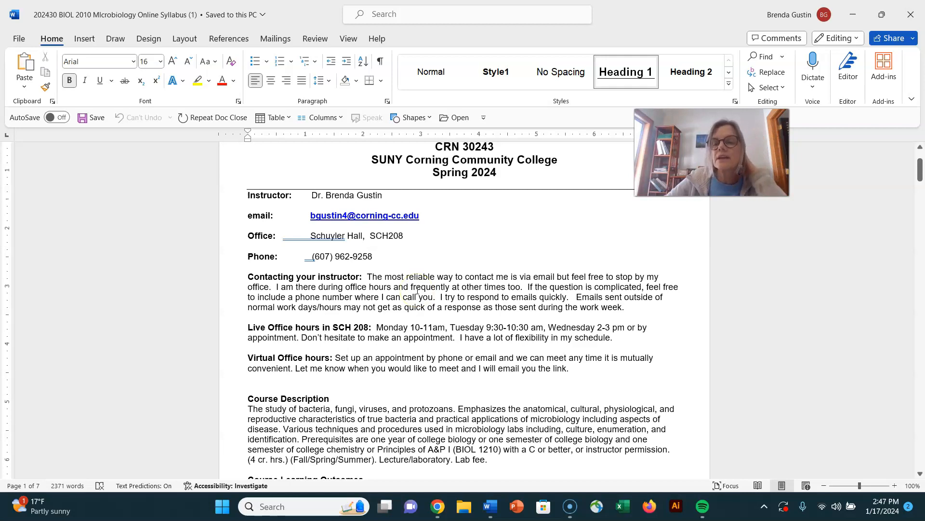
pyautogui.scroll(-3, 418, 292)
pyautogui.scroll(-3, 418, 291)
pyautogui.scroll(-3, 418, 292)
pyautogui.scroll(-3, 418, 291)
pyautogui.scroll(-5, 416, 294)
pyautogui.scroll(-2, 417, 294)
pyautogui.scroll(-2, 417, 294)
pyautogui.scroll(-3, 416, 294)
pyautogui.scroll(-3, 416, 294)
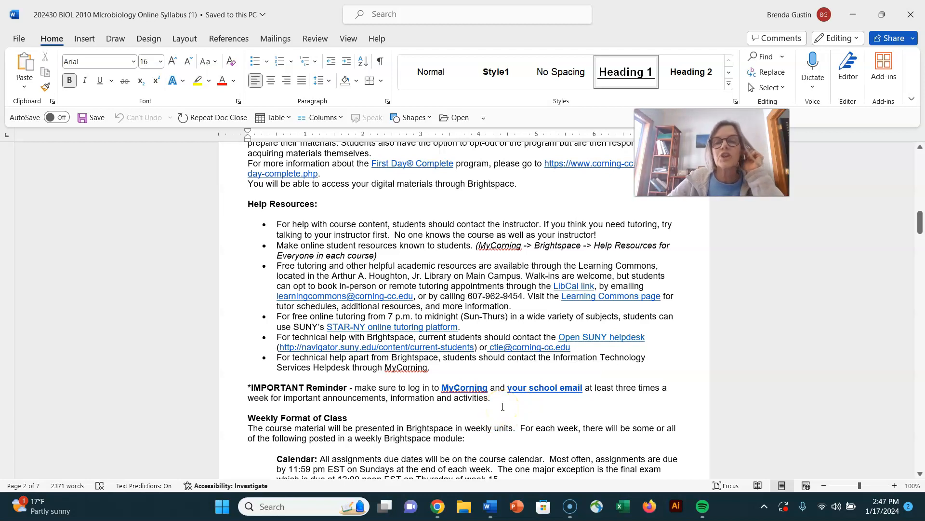
pyautogui.scroll(5, 503, 407)
pyautogui.scroll(5, 503, 406)
pyautogui.scroll(5, 503, 406)
pyautogui.scroll(5, 502, 407)
pyautogui.scroll(1, 503, 406)
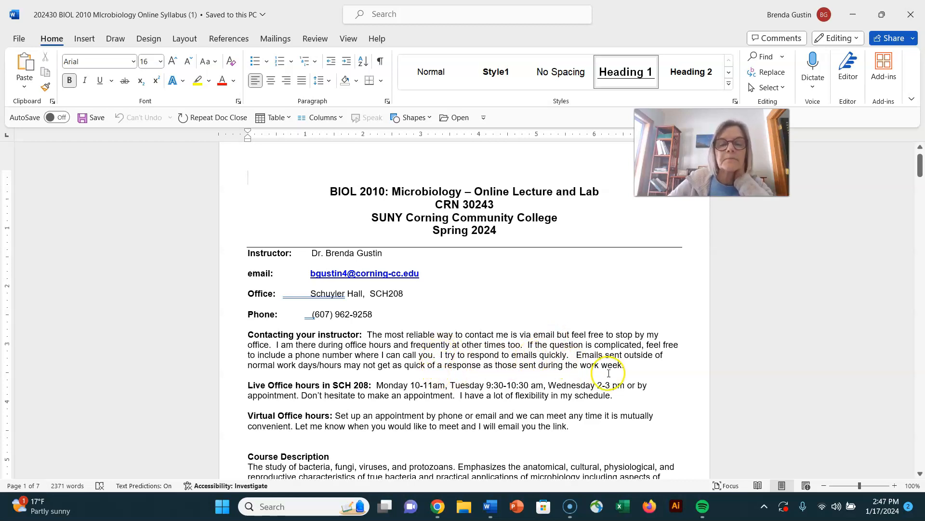
pyautogui.scroll(-1, 344, 375)
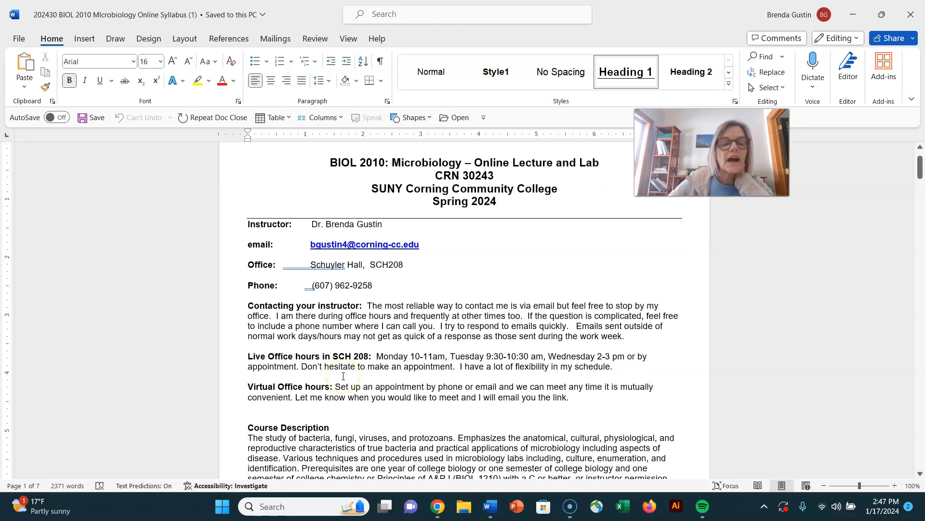
pyautogui.scroll(-1, 344, 375)
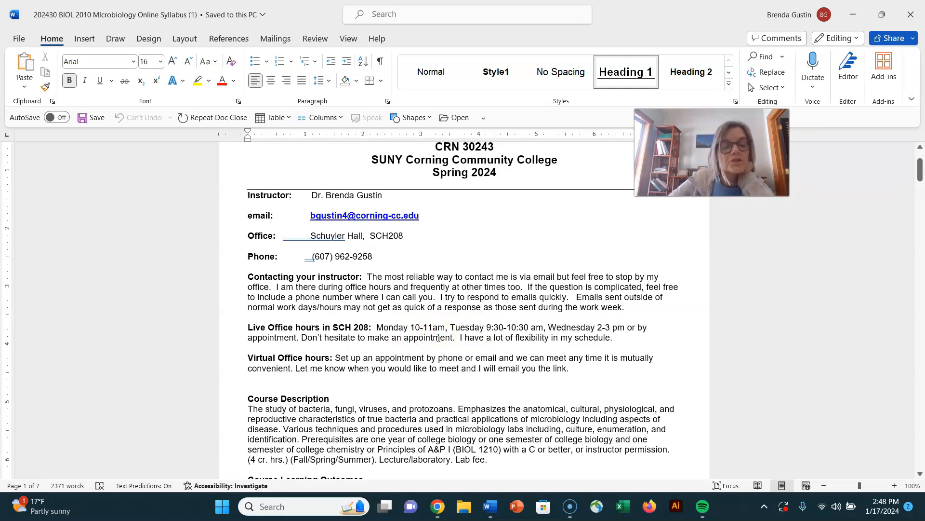
pyautogui.scroll(-1, 322, 390)
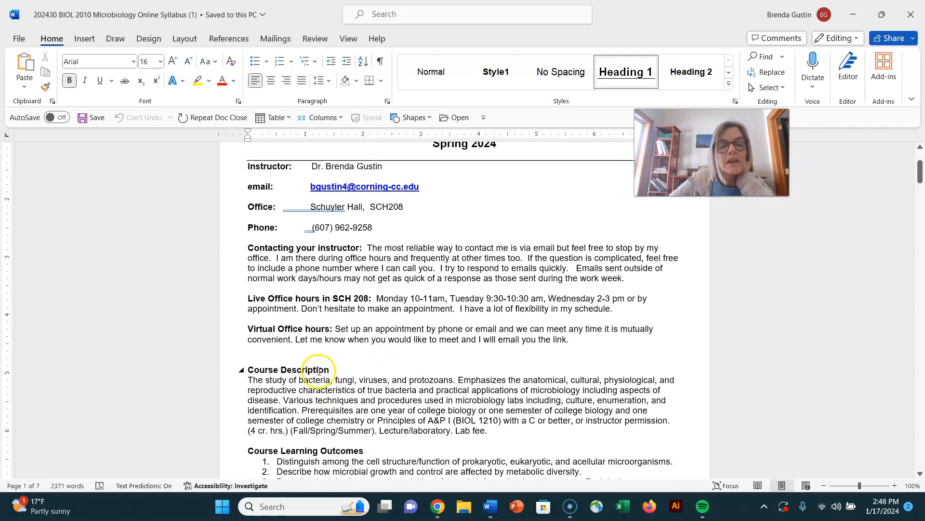
pyautogui.scroll(-1, 316, 359)
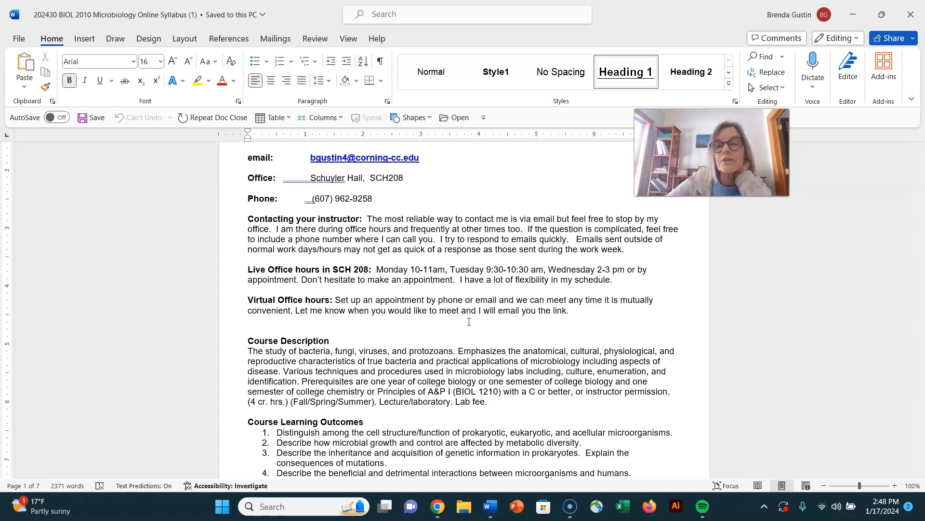
pyautogui.scroll(-3, 383, 303)
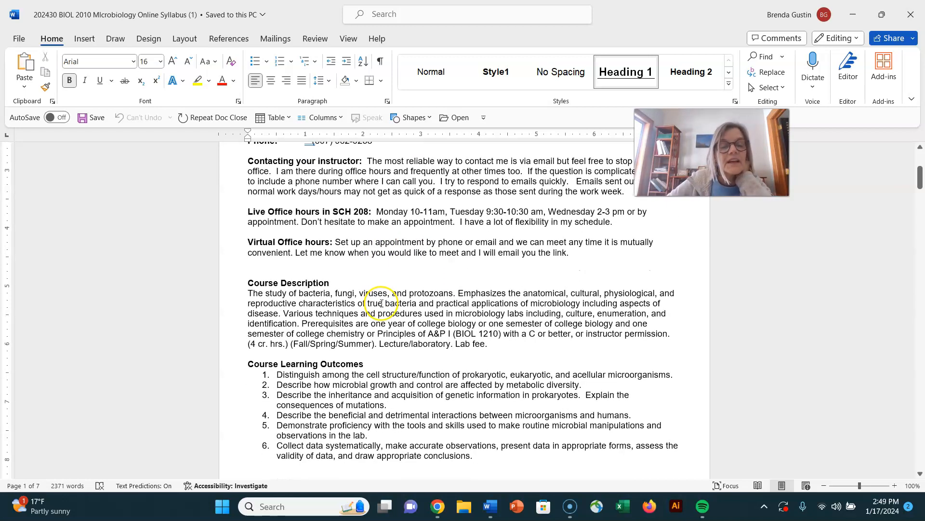
pyautogui.scroll(-3, 340, 297)
pyautogui.scroll(-3, 329, 294)
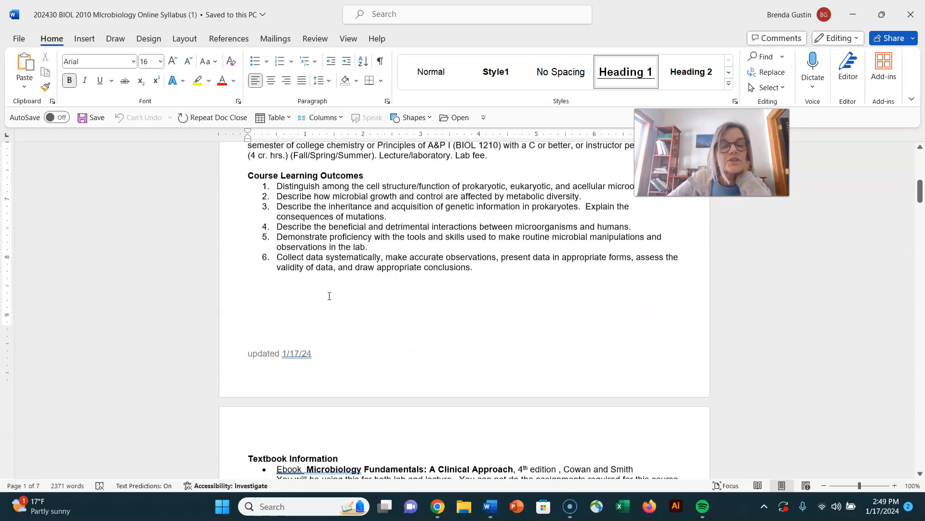
pyautogui.scroll(-2, 329, 295)
pyautogui.scroll(-2, 330, 295)
pyautogui.scroll(-1, 329, 294)
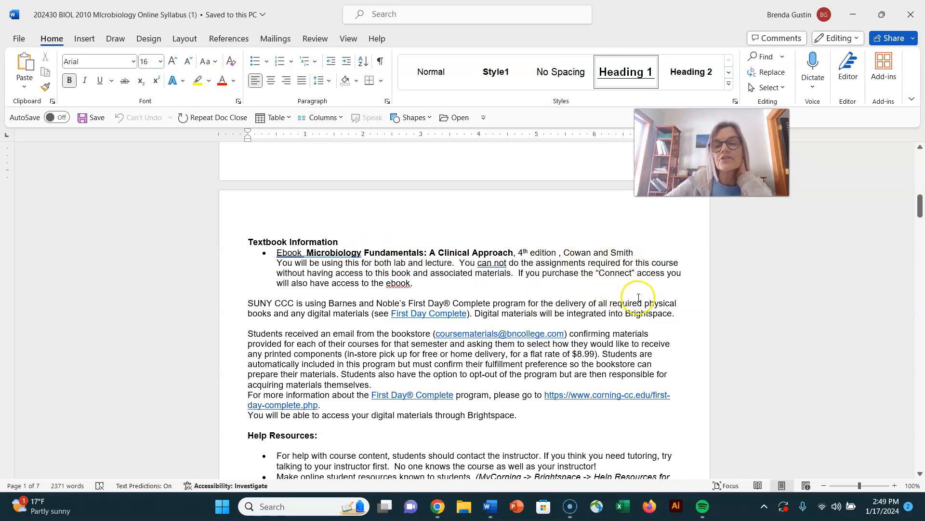
# - Highlight the Ebook Microbiology textbook title in the syllabus
pyautogui.moveTo(277, 252); pyautogui.dragTo(324, 252)
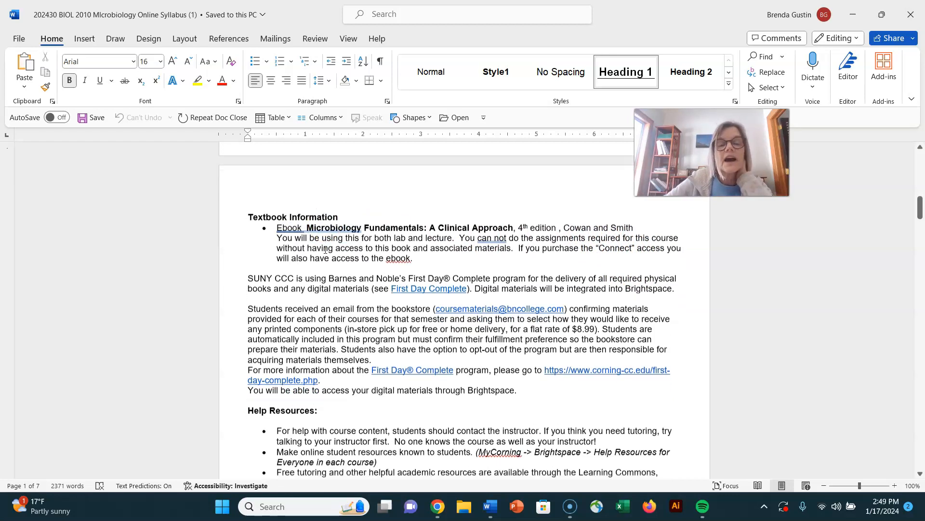
pyautogui.scroll(-2, 324, 252)
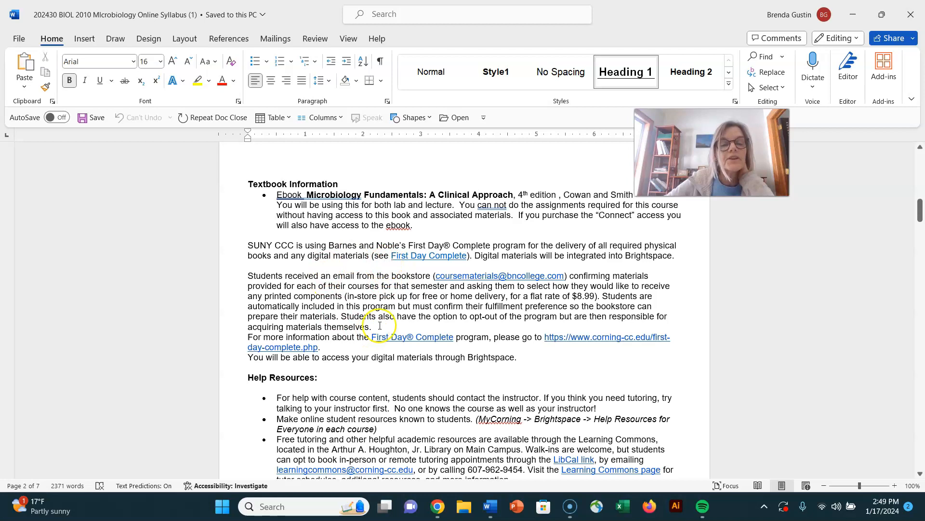
pyautogui.scroll(-4, 340, 311)
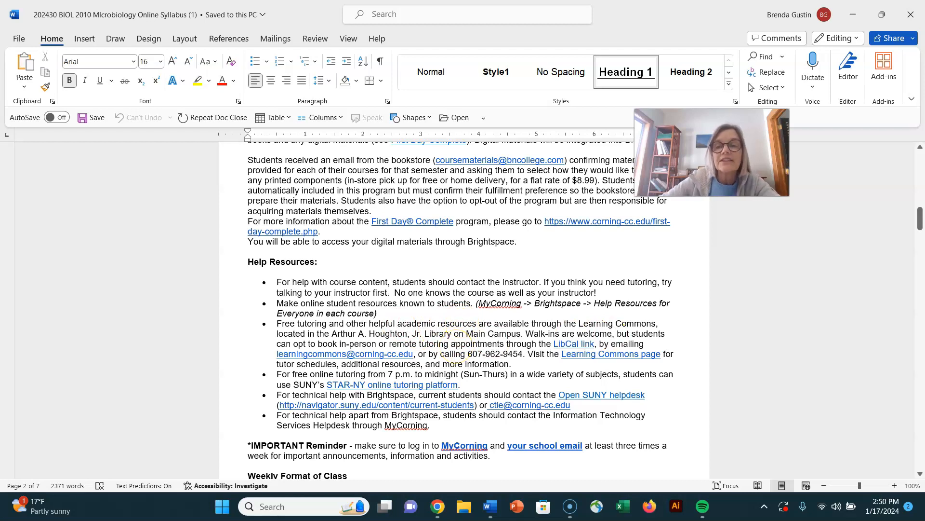
pyautogui.scroll(-2, 460, 348)
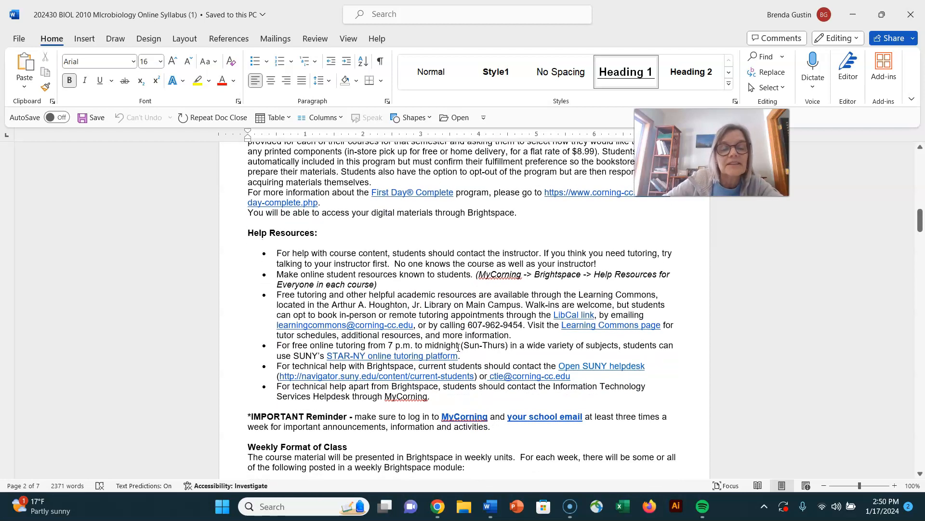
pyautogui.scroll(-2, 460, 347)
pyautogui.scroll(-1, 460, 348)
pyautogui.scroll(-2, 460, 348)
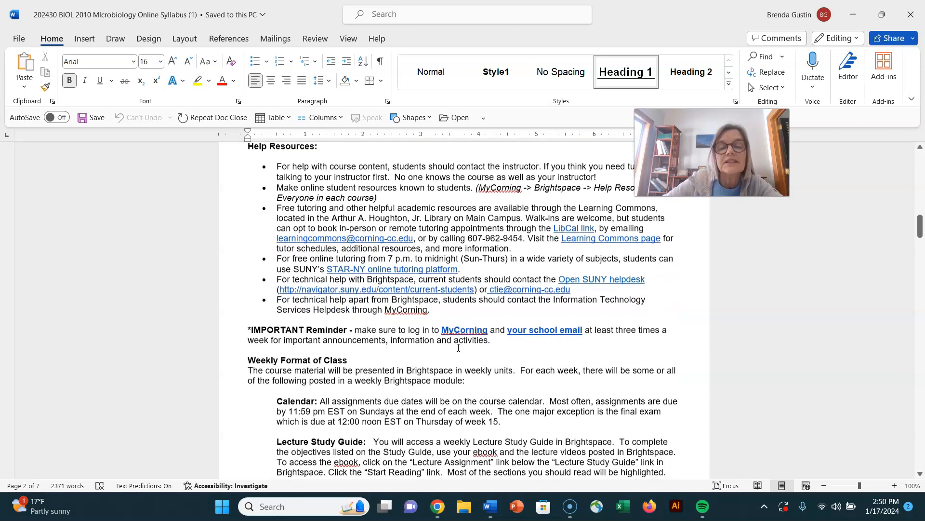
pyautogui.scroll(-1, 459, 349)
pyautogui.scroll(-2, 459, 349)
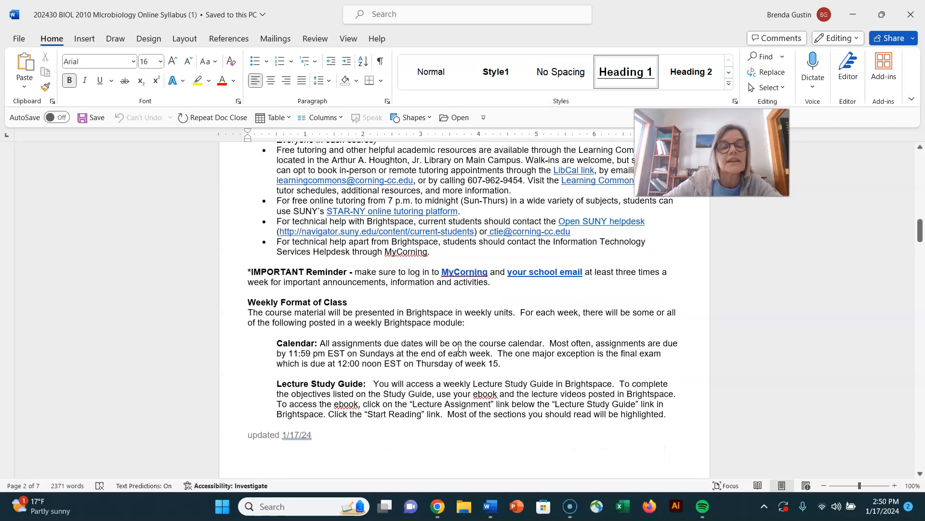
pyautogui.scroll(-2, 337, 311)
pyautogui.scroll(-2, 337, 312)
pyautogui.scroll(-1, 336, 311)
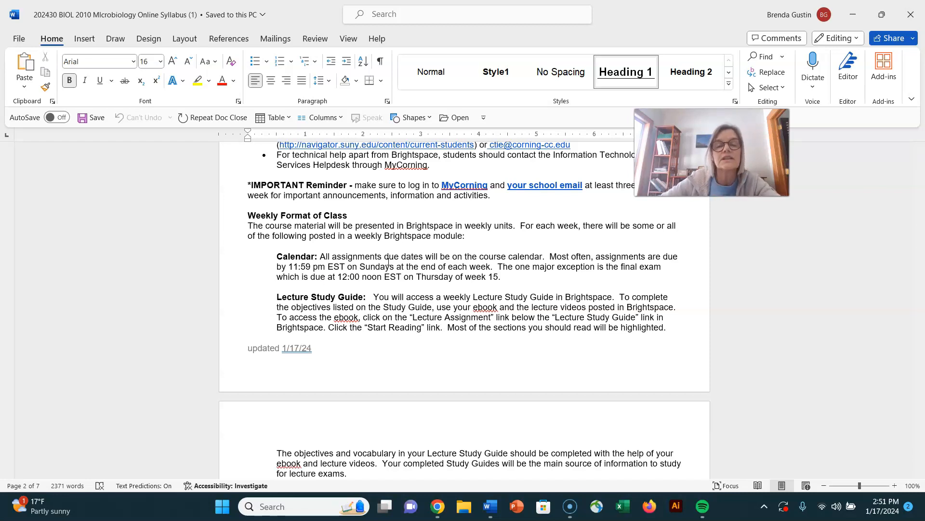
pyautogui.scroll(-2, 329, 264)
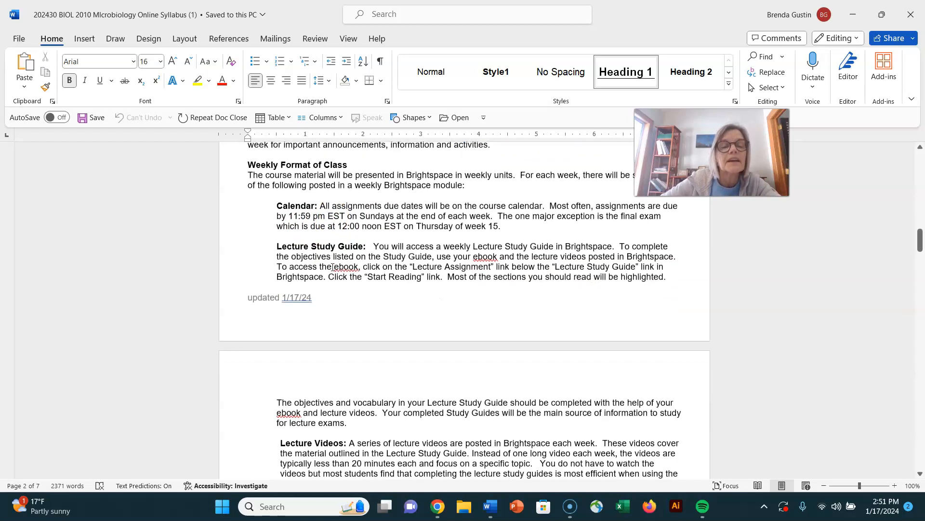
pyautogui.scroll(-2, 334, 269)
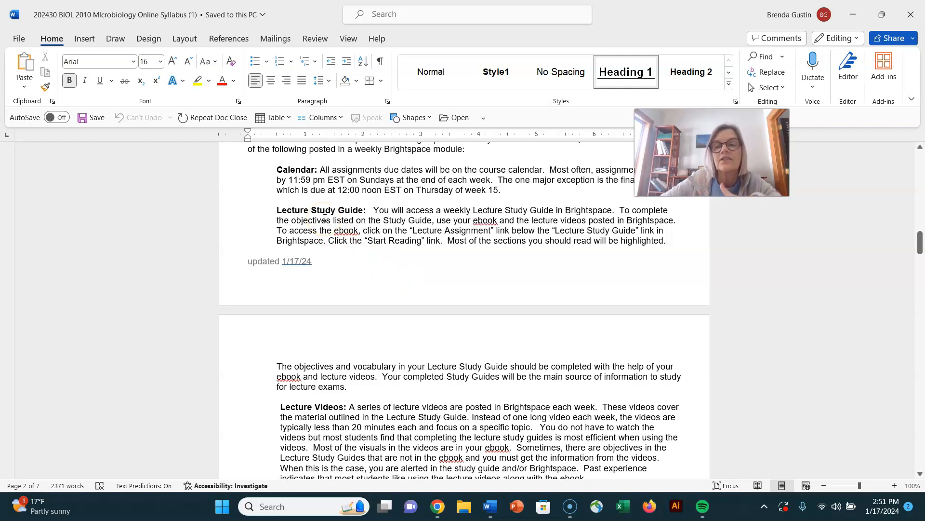
pyautogui.scroll(-2, 329, 217)
pyautogui.scroll(-1, 329, 218)
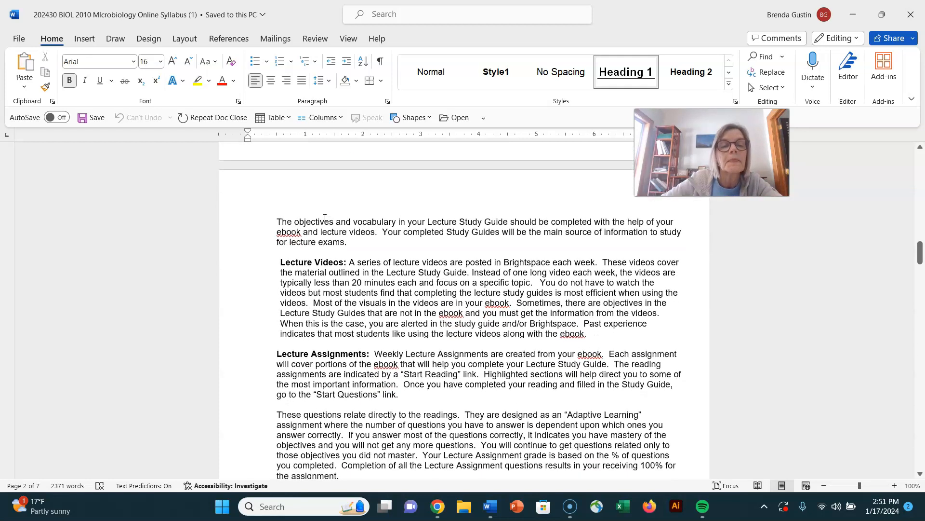
pyautogui.scroll(2, 329, 217)
pyautogui.scroll(-3, 337, 246)
pyautogui.scroll(-1, 343, 274)
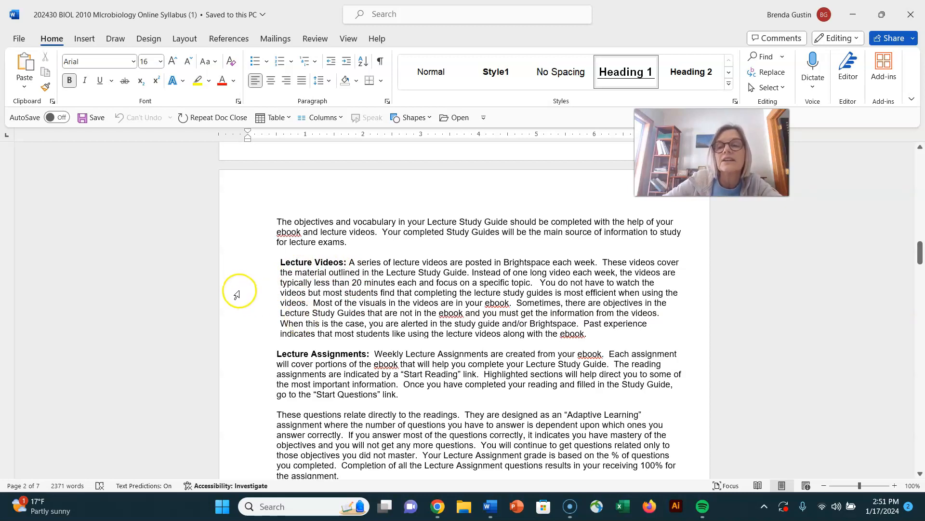
pyautogui.scroll(-1, 337, 293)
pyautogui.scroll(-2, 336, 293)
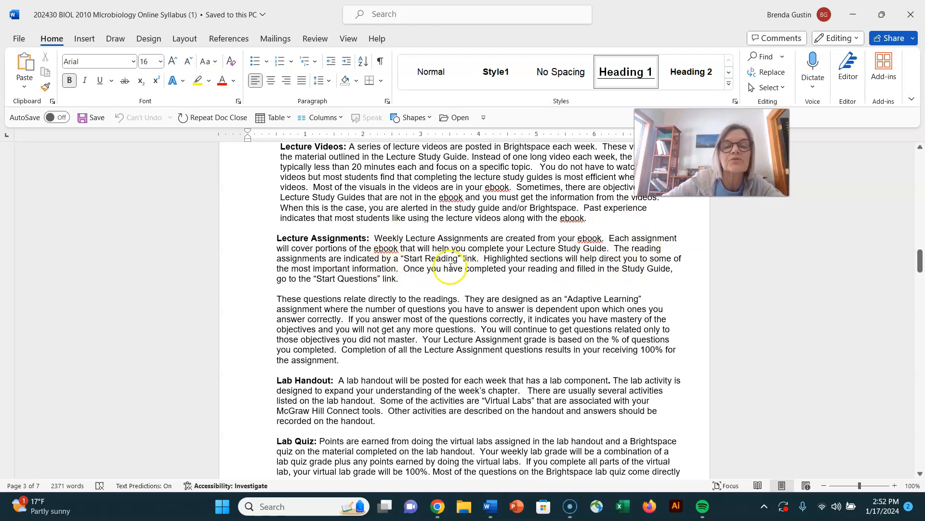
pyautogui.scroll(2, 453, 267)
pyautogui.scroll(1, 453, 268)
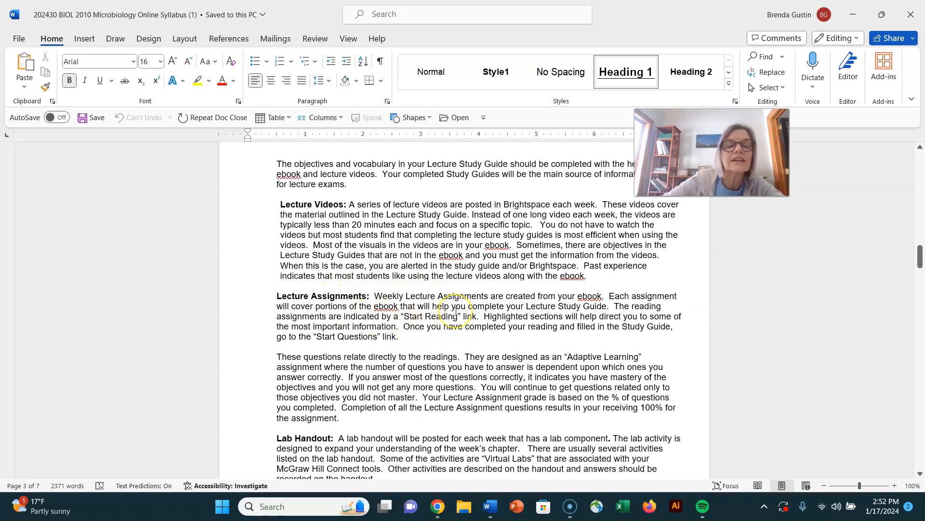
pyautogui.scroll(3, 454, 317)
pyautogui.scroll(3, 454, 316)
pyautogui.scroll(2, 362, 253)
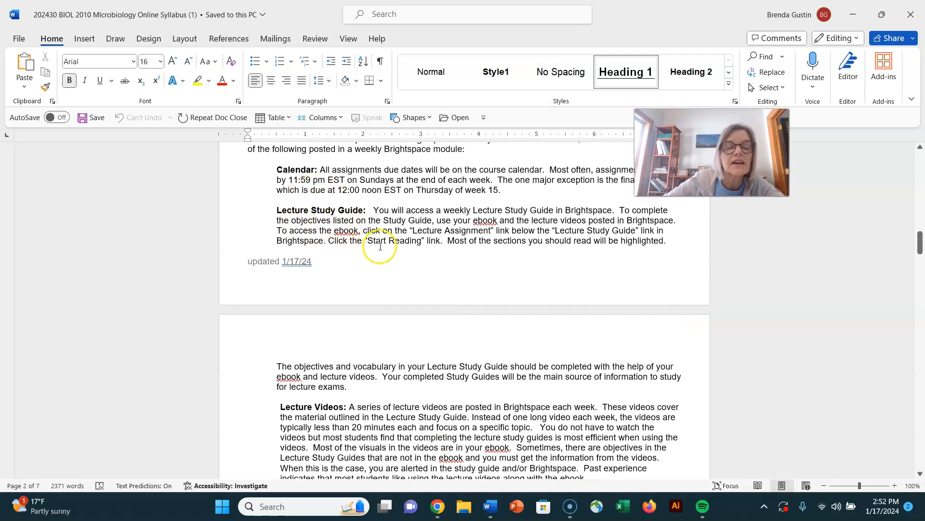
pyautogui.scroll(-1, 380, 248)
pyautogui.scroll(-1, 373, 266)
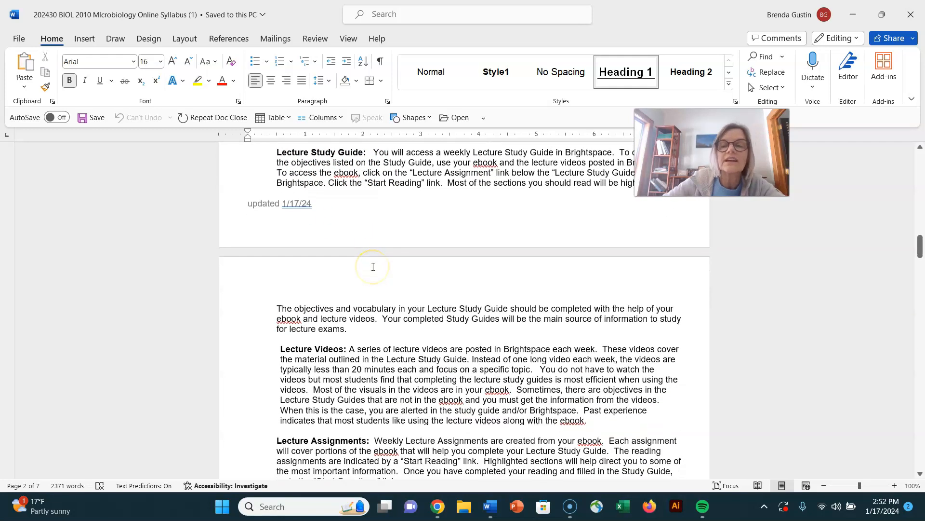
pyautogui.scroll(-1, 373, 266)
pyautogui.scroll(-1, 337, 310)
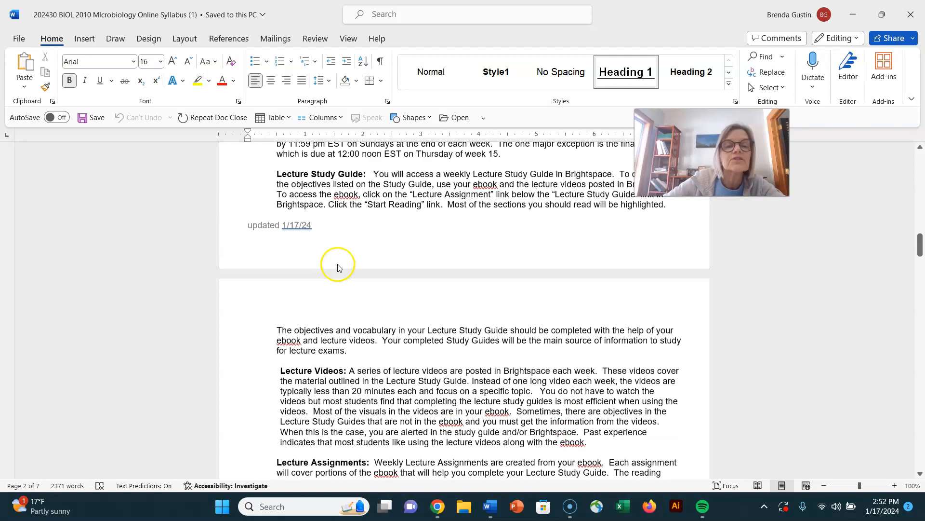
pyautogui.scroll(3, 345, 285)
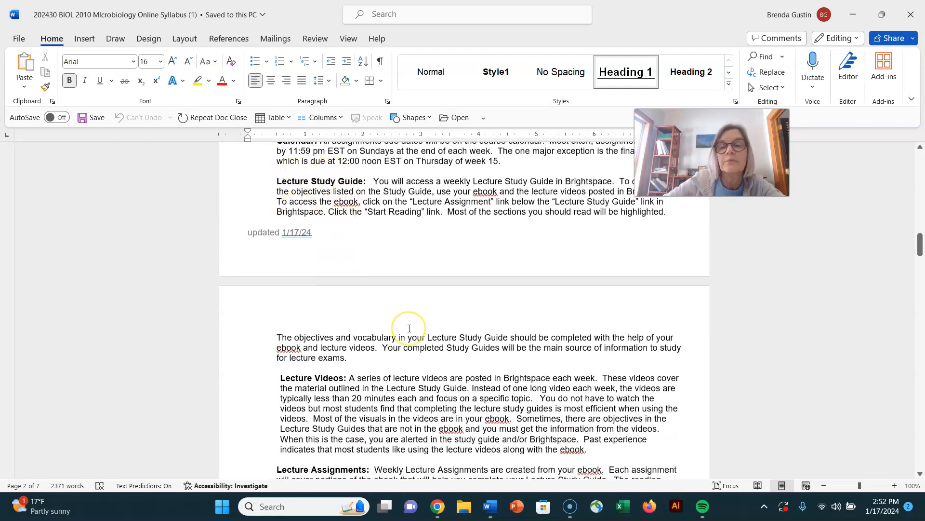
pyautogui.scroll(-3, 409, 328)
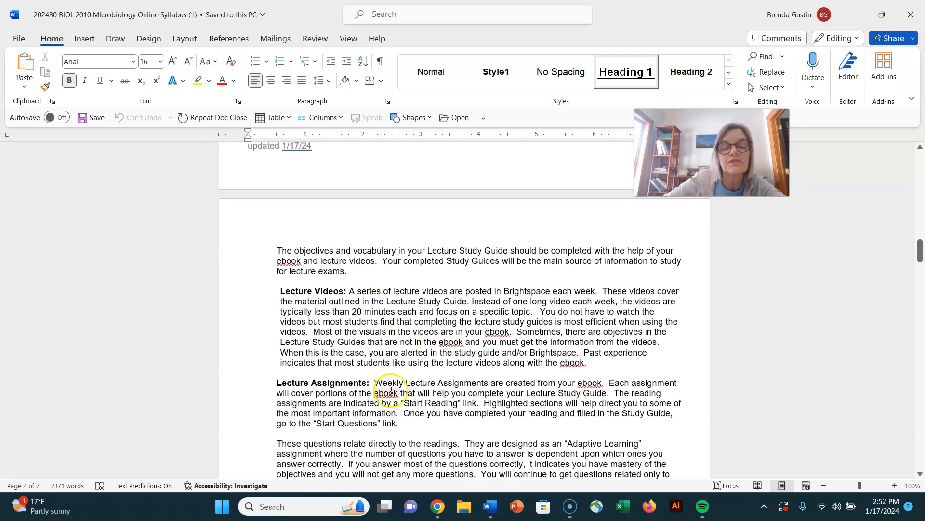
pyautogui.scroll(-3, 430, 345)
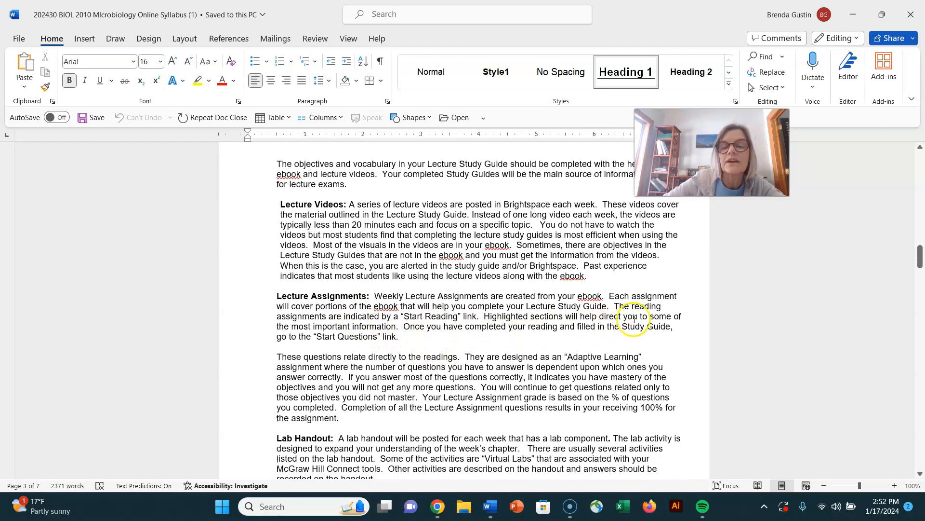
pyautogui.scroll(-1, 369, 346)
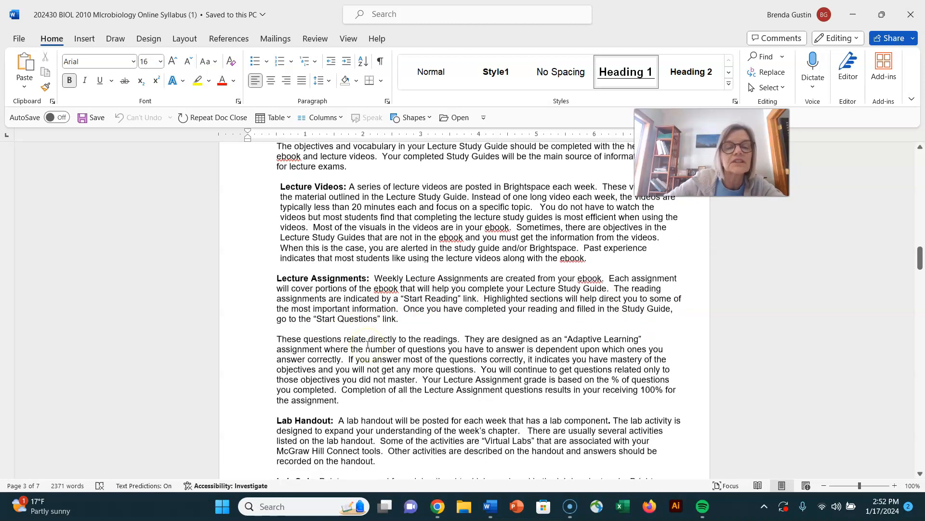
pyautogui.scroll(-3, 367, 345)
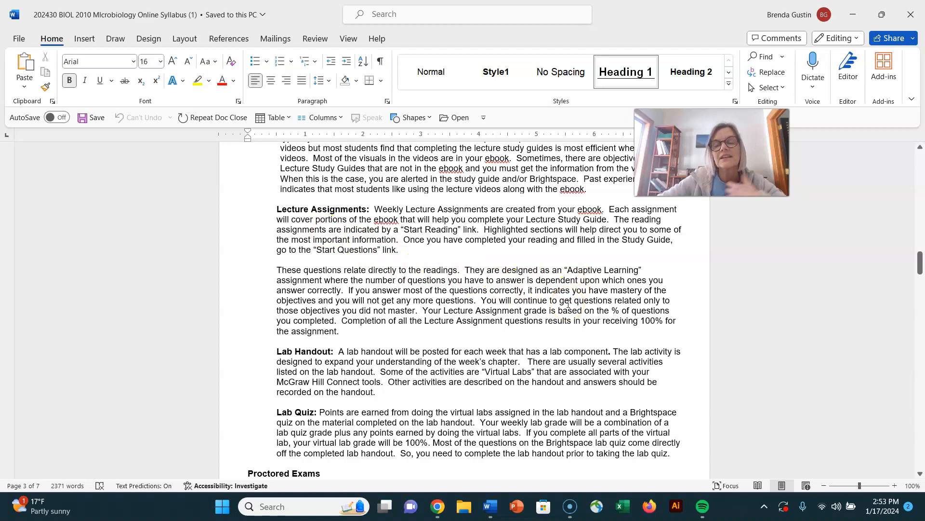
pyautogui.scroll(5, 497, 279)
pyautogui.scroll(5, 496, 280)
pyautogui.scroll(3, 497, 279)
pyautogui.scroll(3, 496, 280)
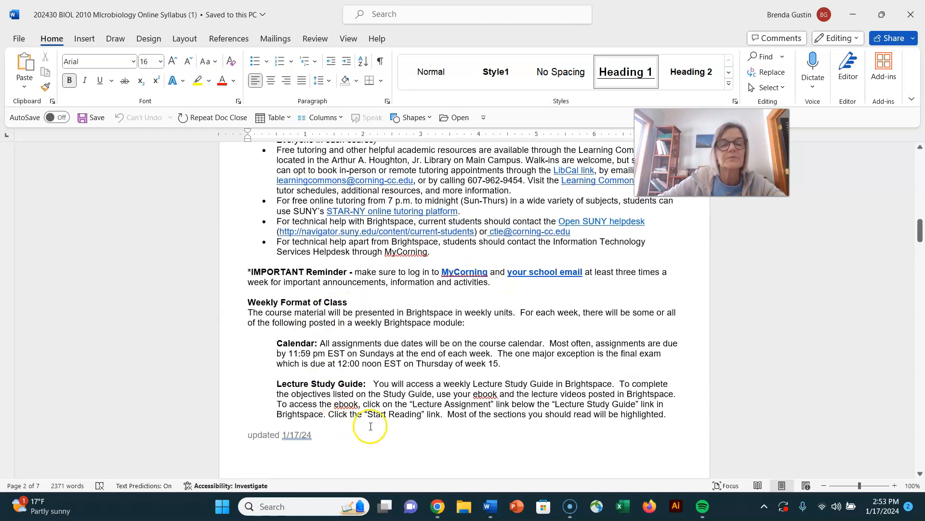
pyautogui.scroll(-3, 370, 381)
pyautogui.scroll(-5, 372, 381)
pyautogui.scroll(-4, 370, 381)
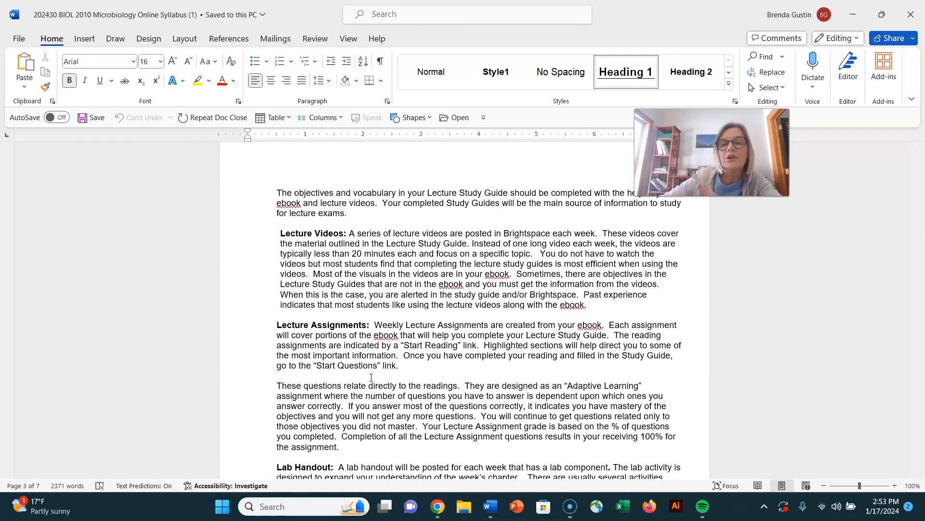
pyautogui.scroll(-3, 371, 378)
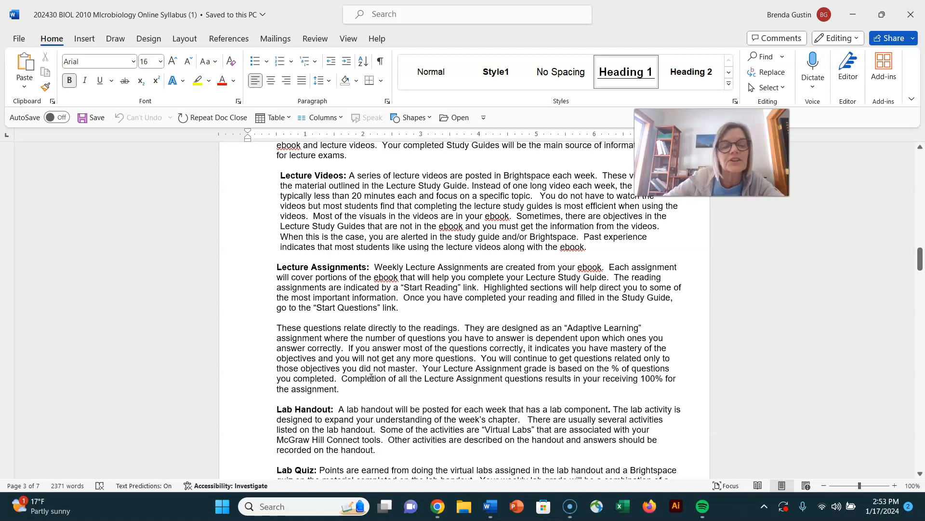
pyautogui.scroll(-2, 371, 379)
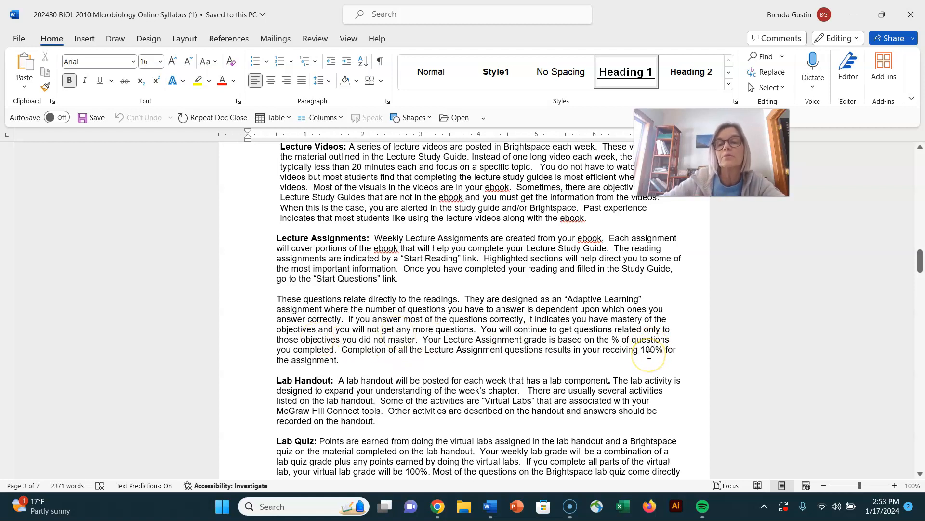
pyautogui.scroll(-2, 422, 346)
pyautogui.scroll(-2, 422, 346)
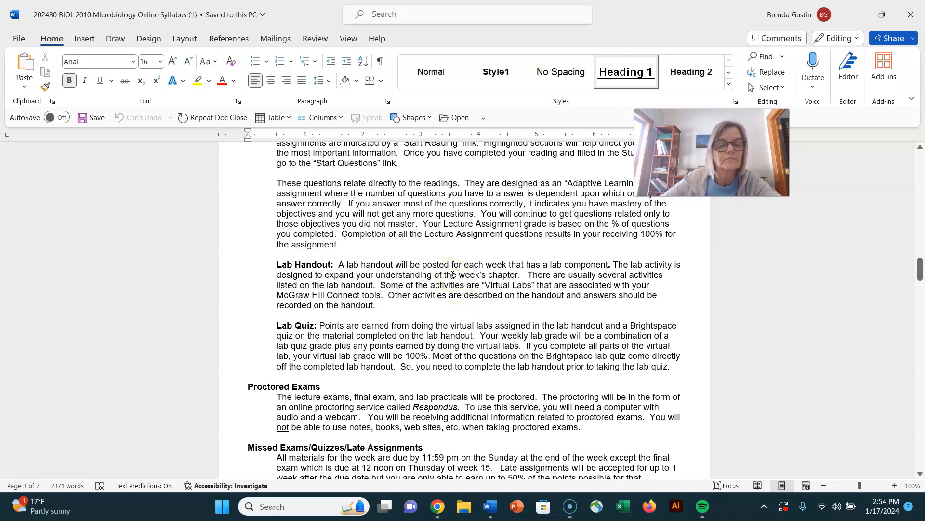
pyautogui.scroll(-3, 453, 275)
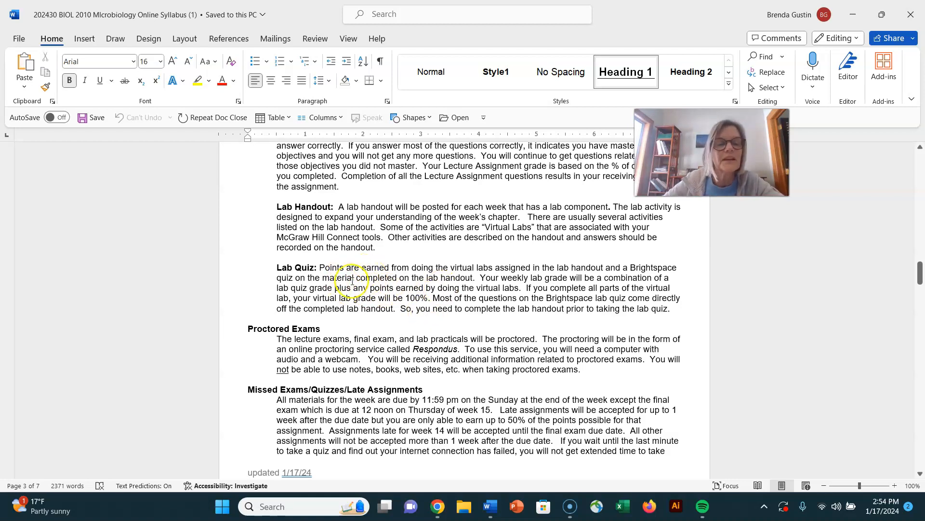
pyautogui.scroll(-2, 353, 280)
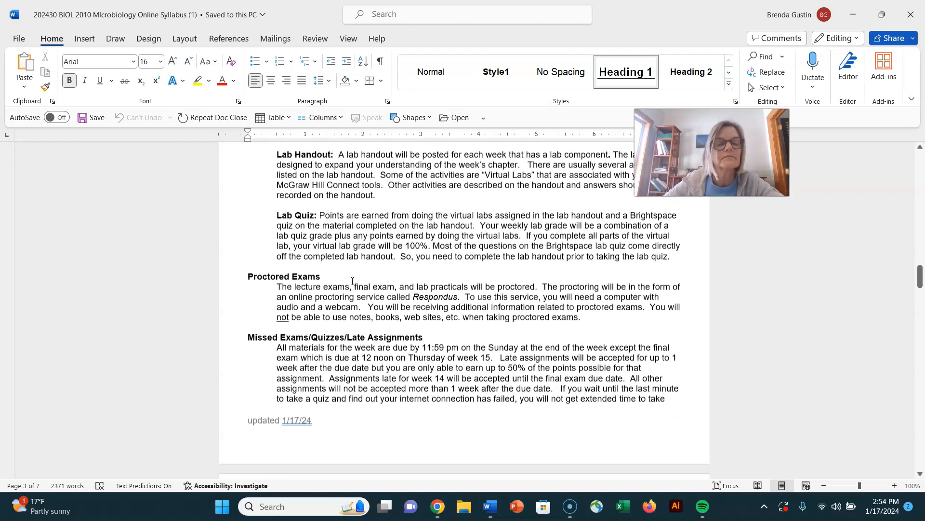
pyautogui.scroll(-1, 353, 280)
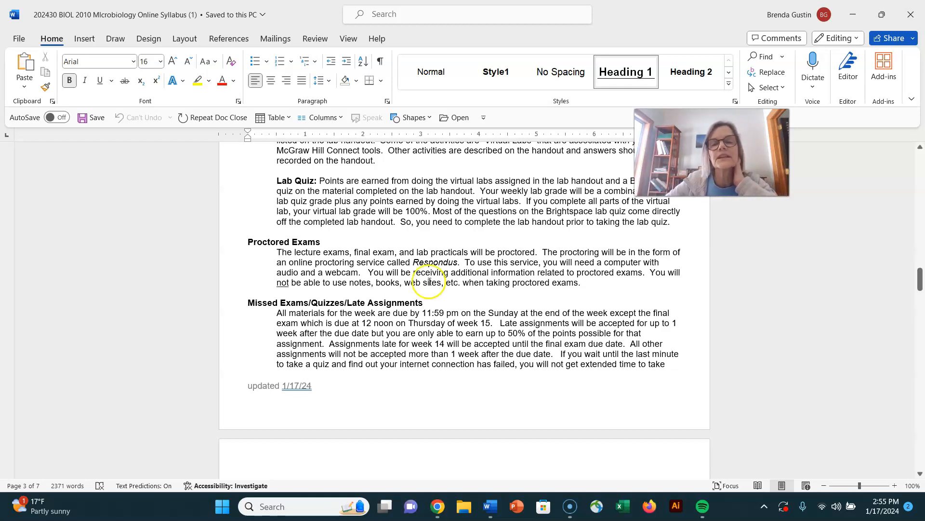
pyautogui.scroll(-3, 397, 318)
pyautogui.scroll(-2, 397, 323)
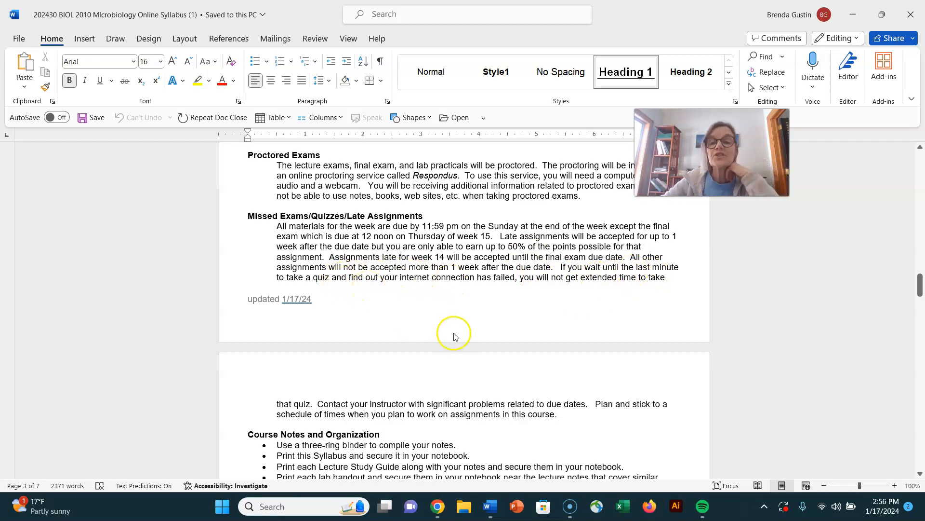
pyautogui.scroll(-1, 457, 336)
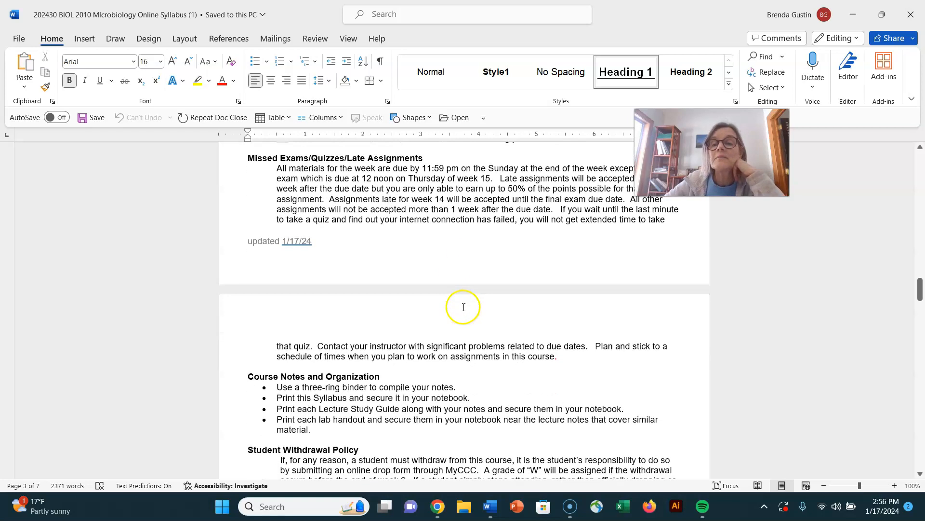
pyautogui.scroll(-1, 464, 312)
pyautogui.scroll(1, 462, 311)
pyautogui.scroll(1, 463, 312)
pyautogui.scroll(2, 463, 311)
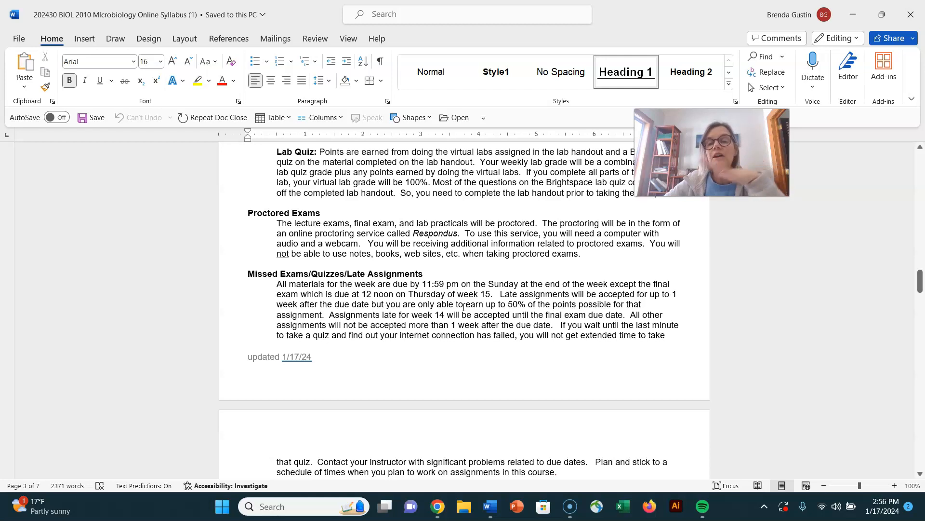
pyautogui.scroll(-3, 464, 308)
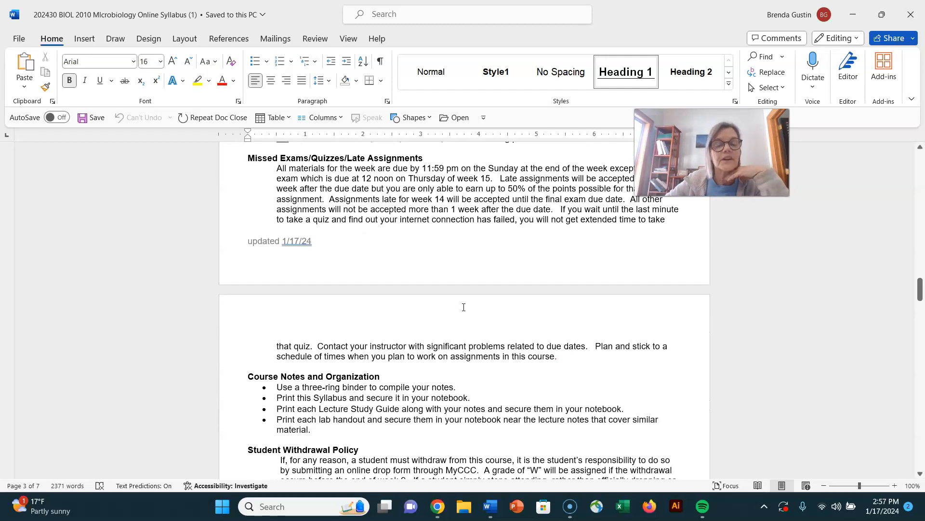
pyautogui.scroll(-3, 464, 307)
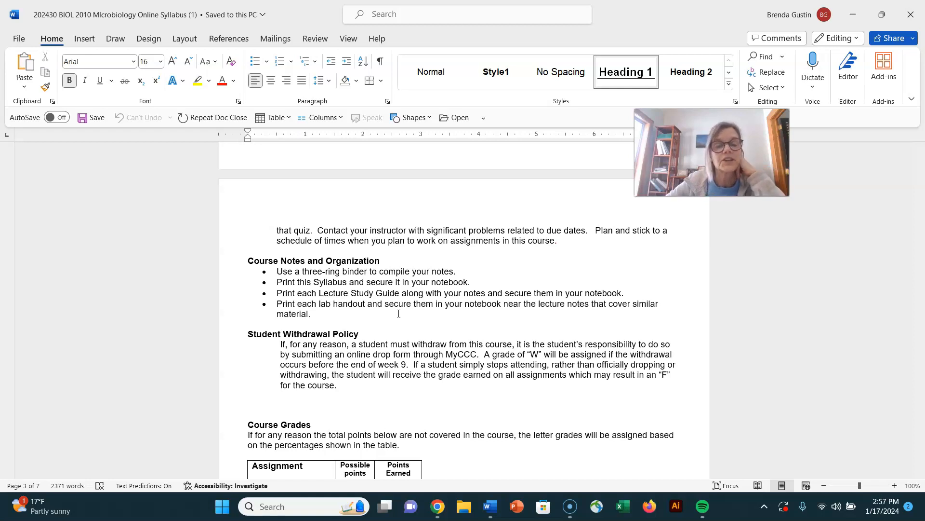
pyautogui.scroll(-2, 398, 313)
pyautogui.scroll(-2, 398, 313)
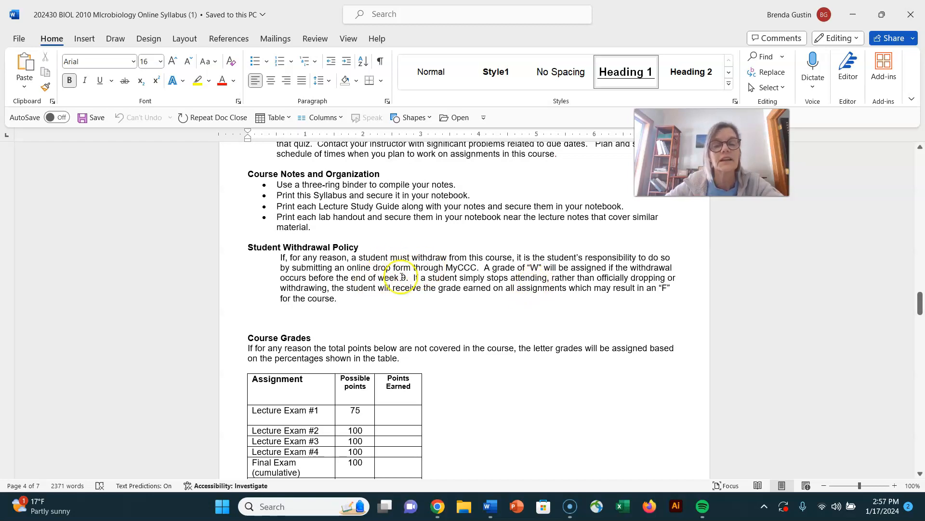
pyautogui.scroll(-2, 402, 277)
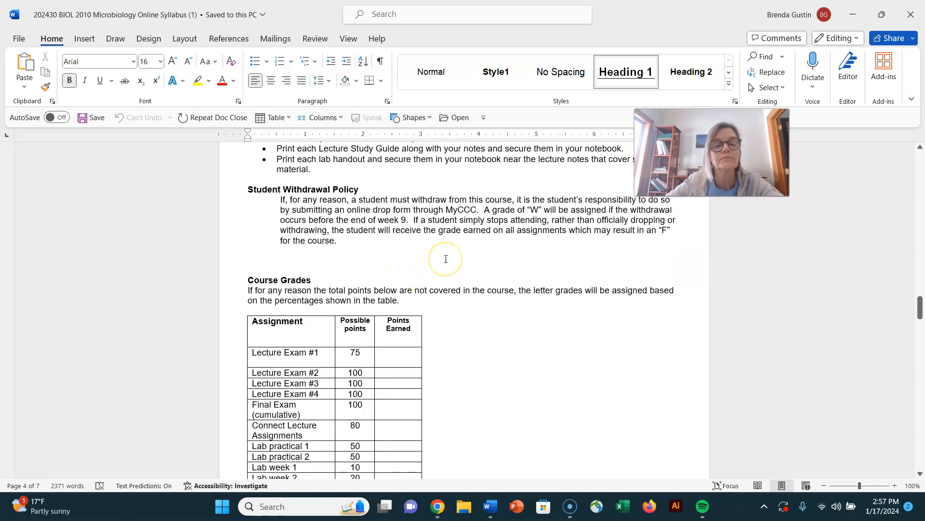
pyautogui.scroll(-2, 445, 258)
pyautogui.scroll(-2, 446, 258)
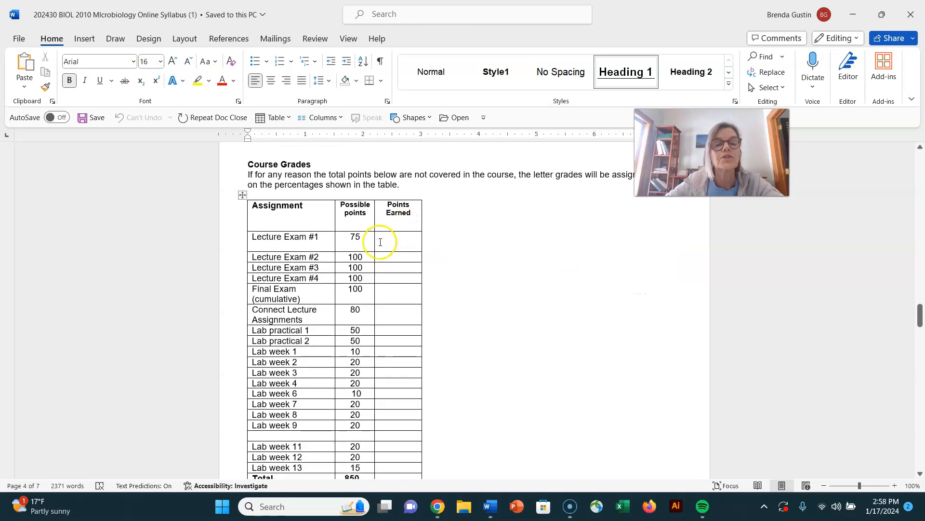
pyautogui.moveTo(411, 393)
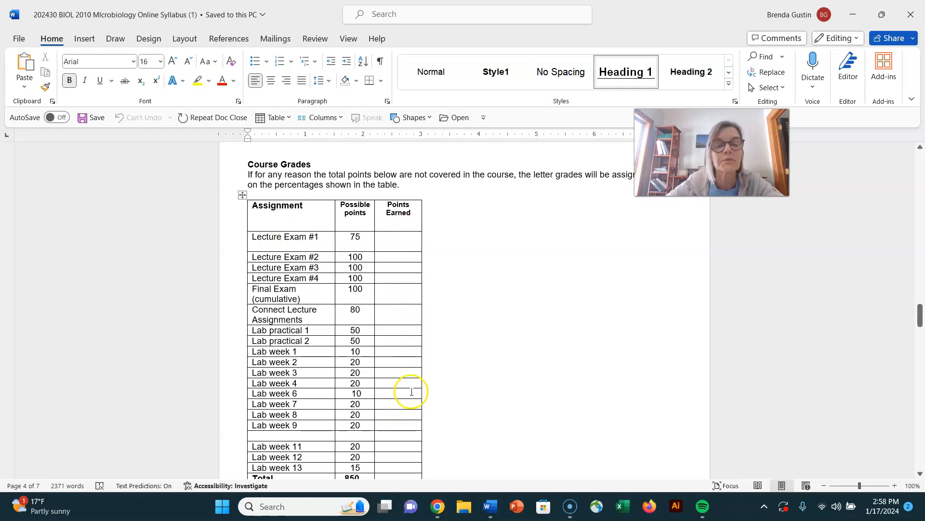
pyautogui.scroll(-2, 401, 308)
pyautogui.scroll(2, 401, 309)
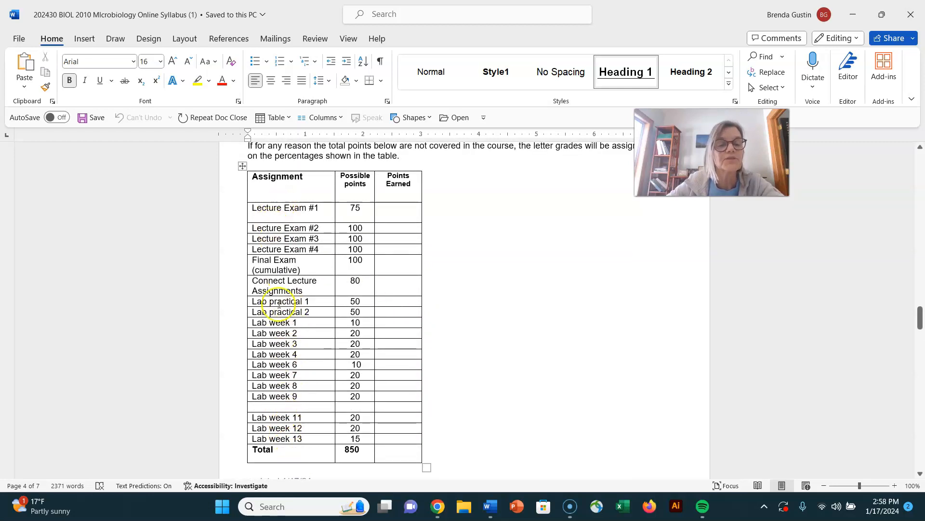
pyautogui.scroll(-4, 445, 339)
pyautogui.scroll(-4, 445, 338)
pyautogui.scroll(-2, 446, 338)
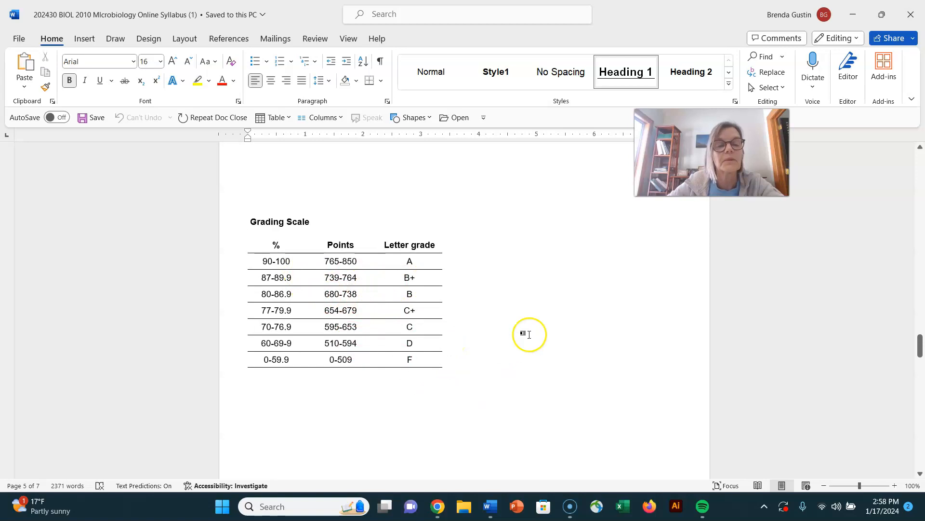
pyautogui.scroll(-3, 535, 341)
pyautogui.scroll(-3, 538, 343)
pyautogui.scroll(-3, 537, 343)
pyautogui.scroll(-3, 538, 343)
pyautogui.scroll(-2, 538, 343)
pyautogui.scroll(-2, 538, 342)
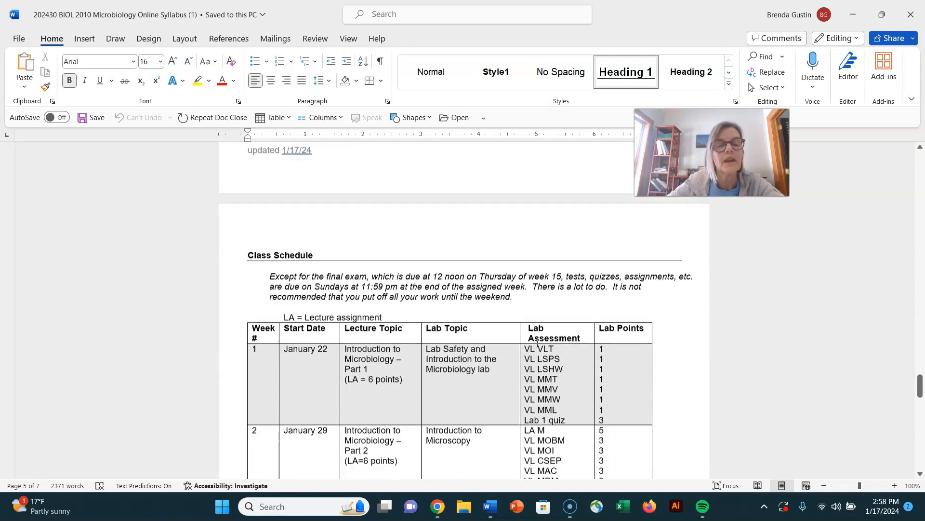
pyautogui.scroll(-1, 537, 343)
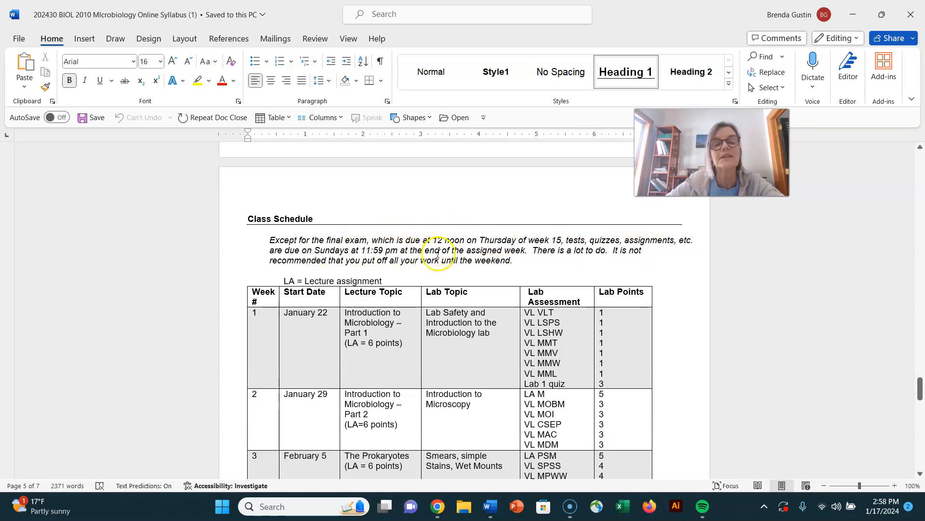
pyautogui.moveTo(491, 295)
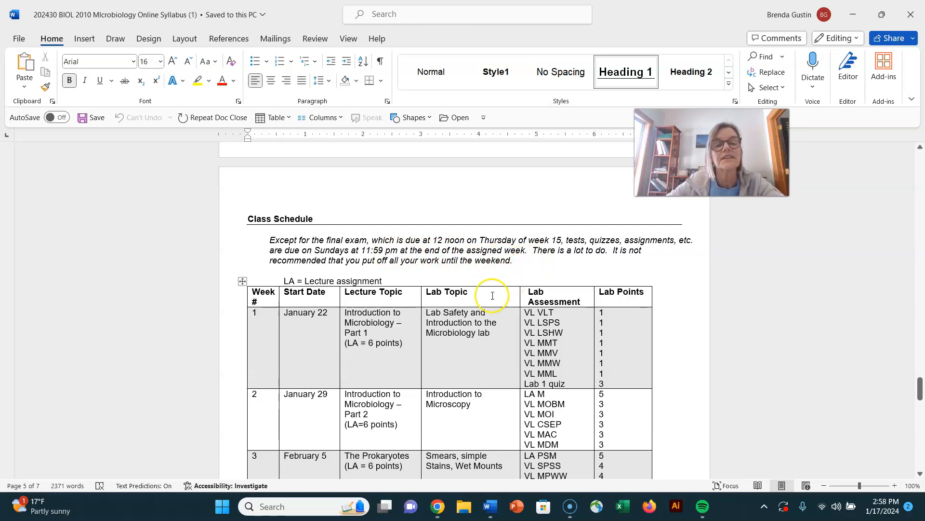
pyautogui.scroll(-3, 465, 313)
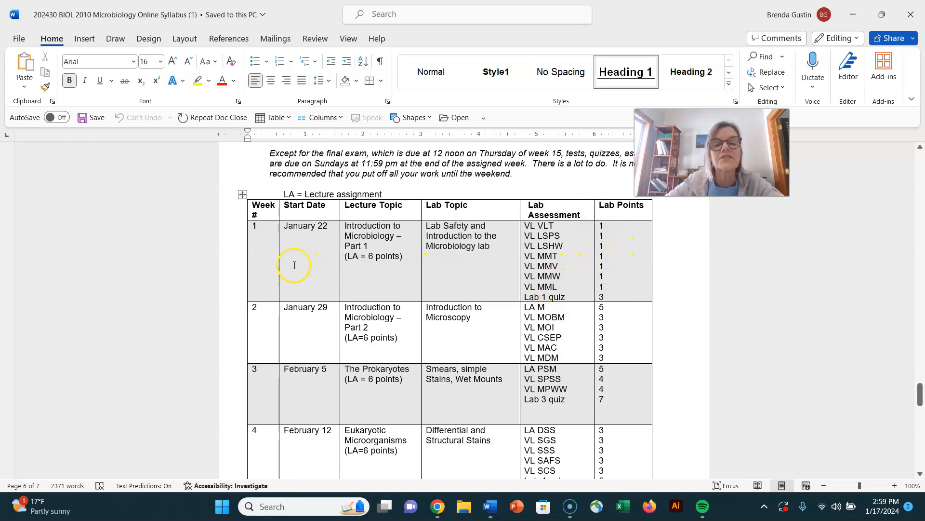
pyautogui.scroll(-3, 469, 279)
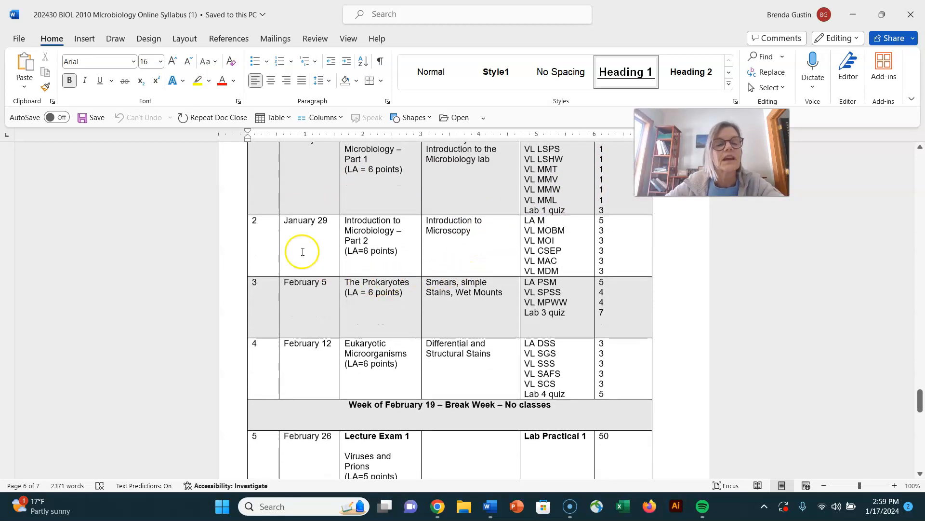
pyautogui.scroll(1, 303, 216)
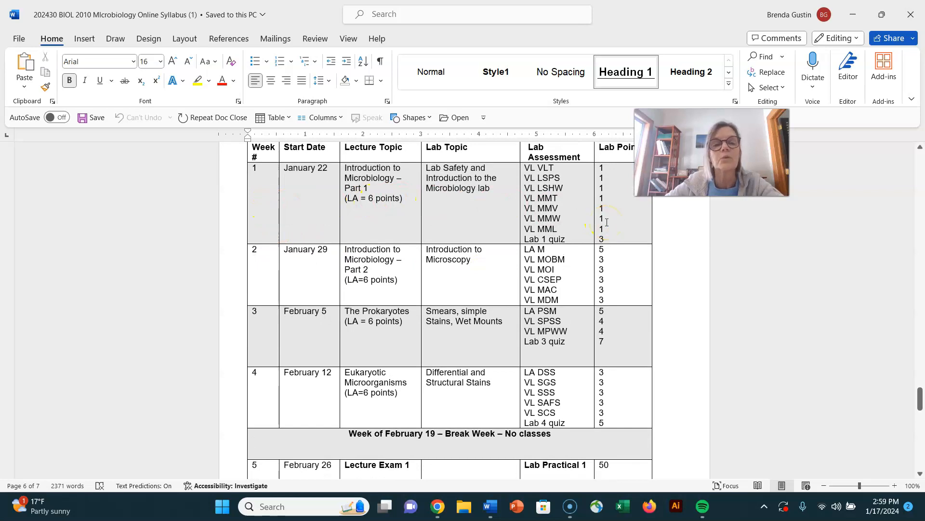
pyautogui.scroll(2, 558, 255)
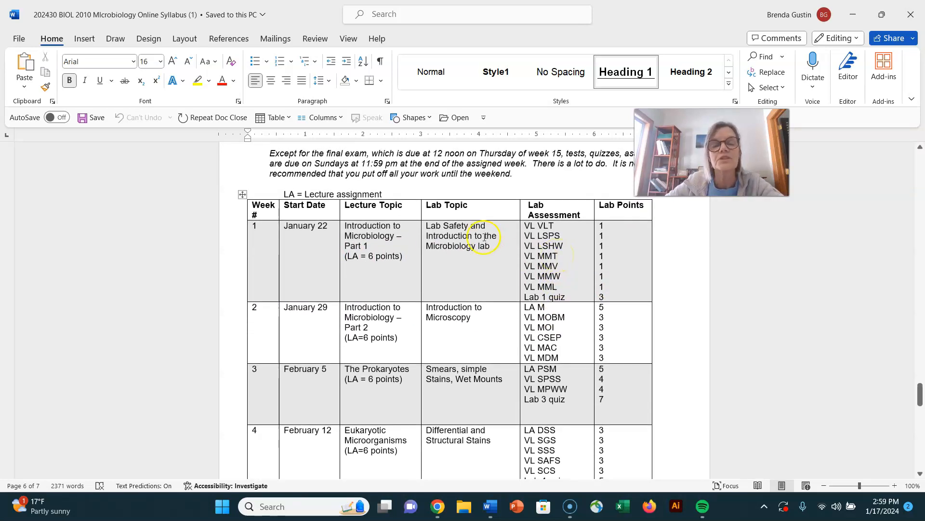
pyautogui.scroll(-2, 446, 275)
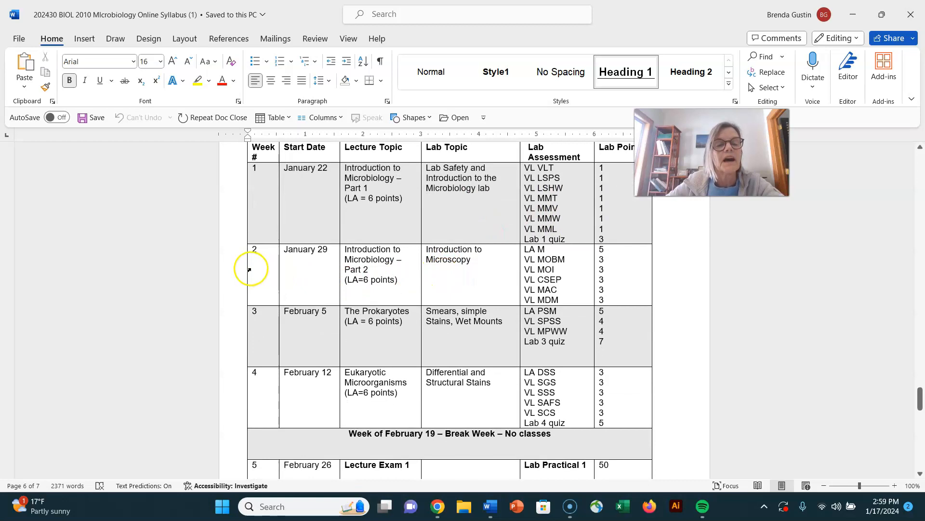
pyautogui.scroll(-3, 464, 324)
pyautogui.scroll(-3, 416, 364)
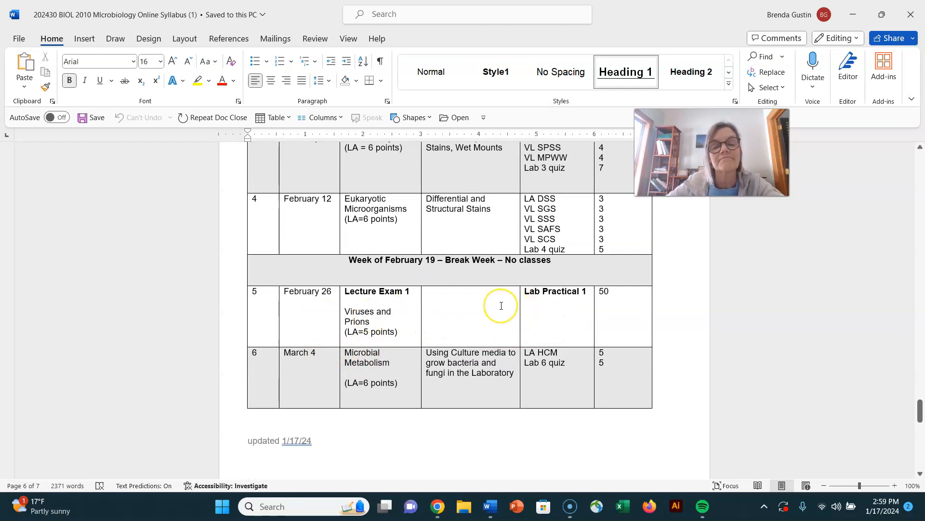
pyautogui.scroll(1, 501, 306)
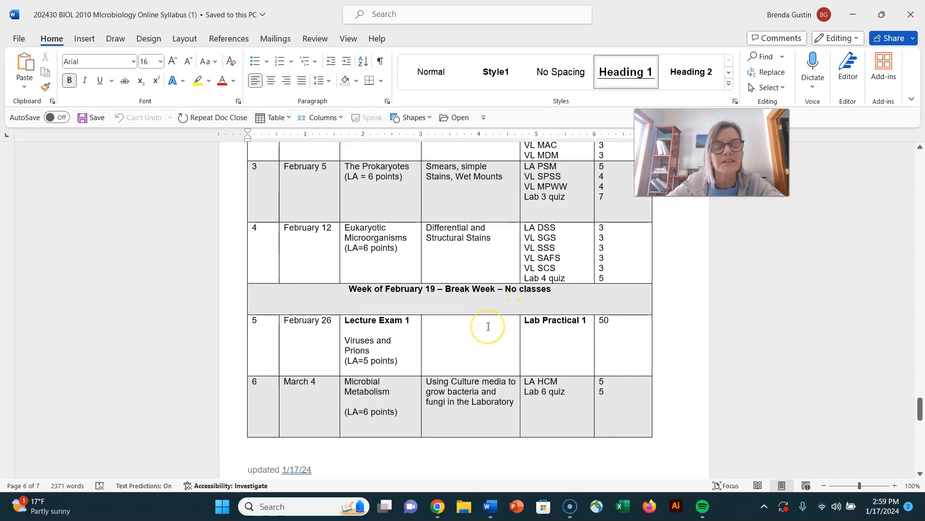
pyautogui.scroll(-3, 488, 326)
pyautogui.scroll(-3, 489, 327)
pyautogui.scroll(-3, 488, 327)
pyautogui.scroll(-3, 489, 326)
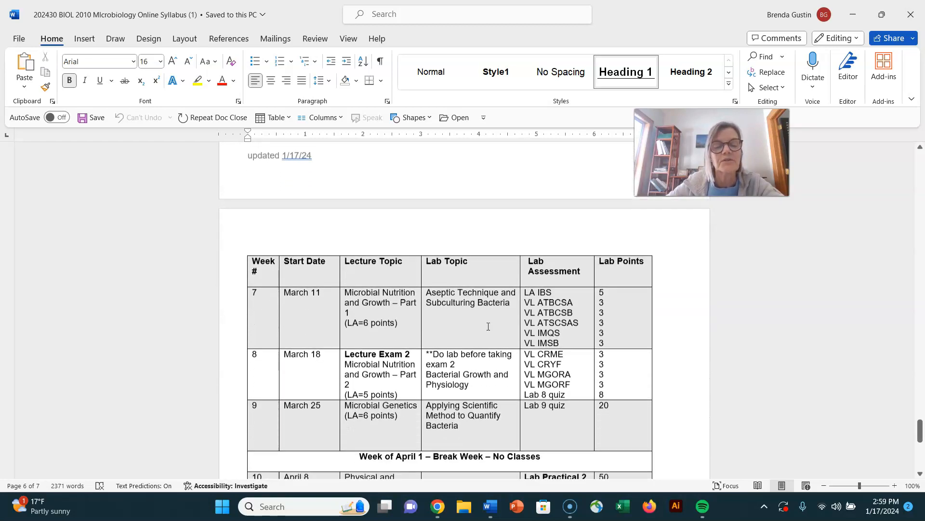
pyautogui.scroll(-2, 488, 327)
pyautogui.scroll(-2, 489, 326)
pyautogui.scroll(-3, 488, 326)
pyautogui.scroll(-3, 488, 325)
pyautogui.scroll(-2, 488, 326)
pyautogui.scroll(5, 489, 326)
pyautogui.scroll(5, 488, 326)
pyautogui.scroll(5, 488, 326)
pyautogui.scroll(5, 488, 326)
pyautogui.scroll(5, 482, 326)
pyautogui.scroll(5, 483, 326)
pyautogui.scroll(5, 483, 326)
pyautogui.scroll(3, 483, 326)
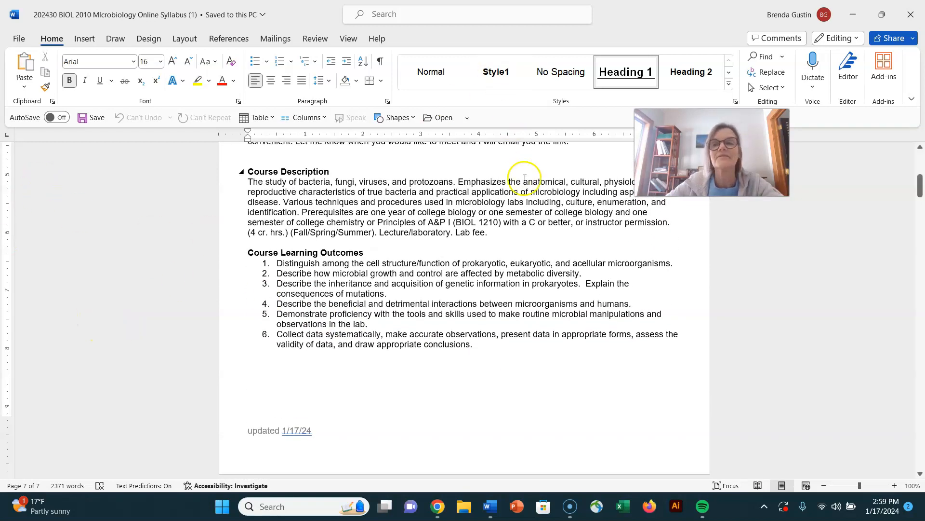